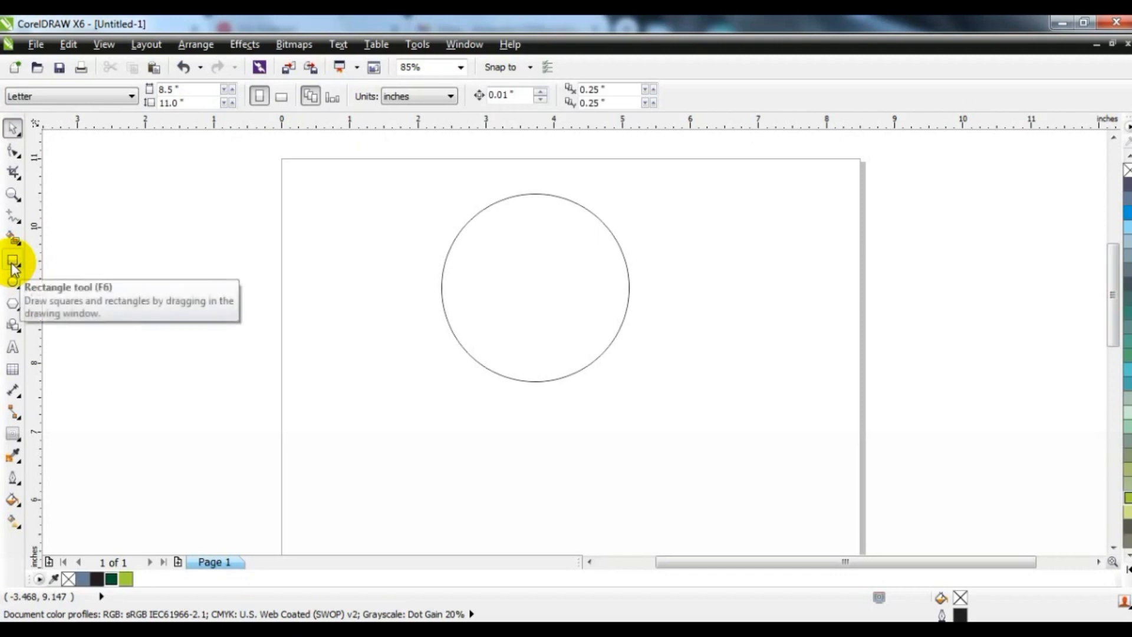
# Step: Draw a square about 1.61 in wide beside the page and rotate it 45 degrees
pyautogui.click(13, 264)
pyautogui.moveTo(117, 240); pyautogui.dragTo(175, 350)
pyautogui.click(12, 129)
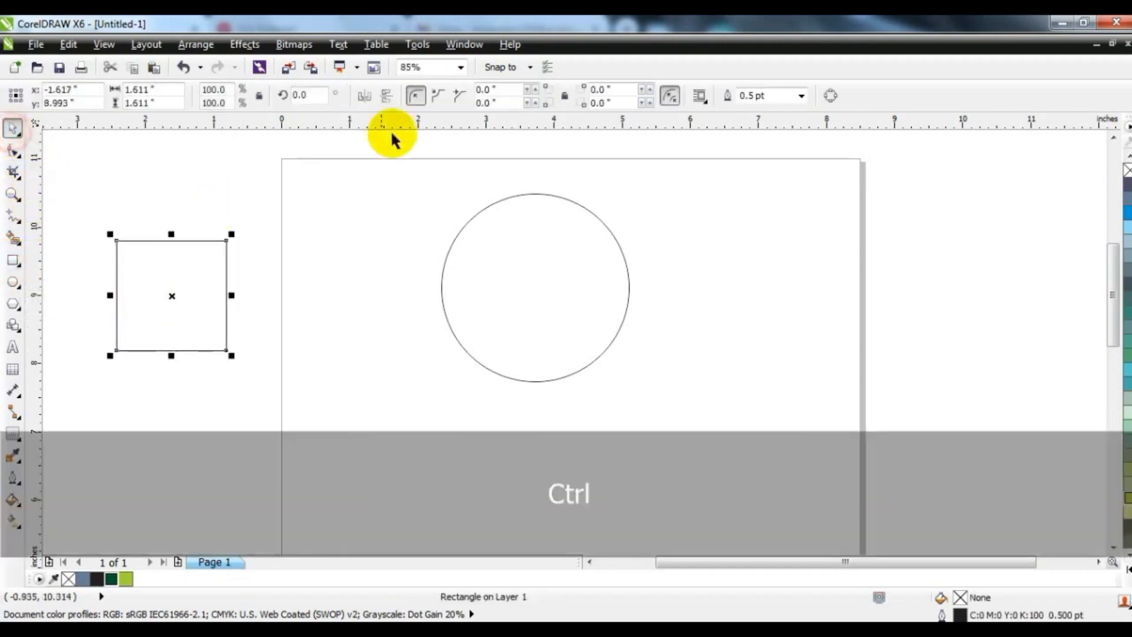
pyautogui.doubleClick(316, 95)
pyautogui.write('45')
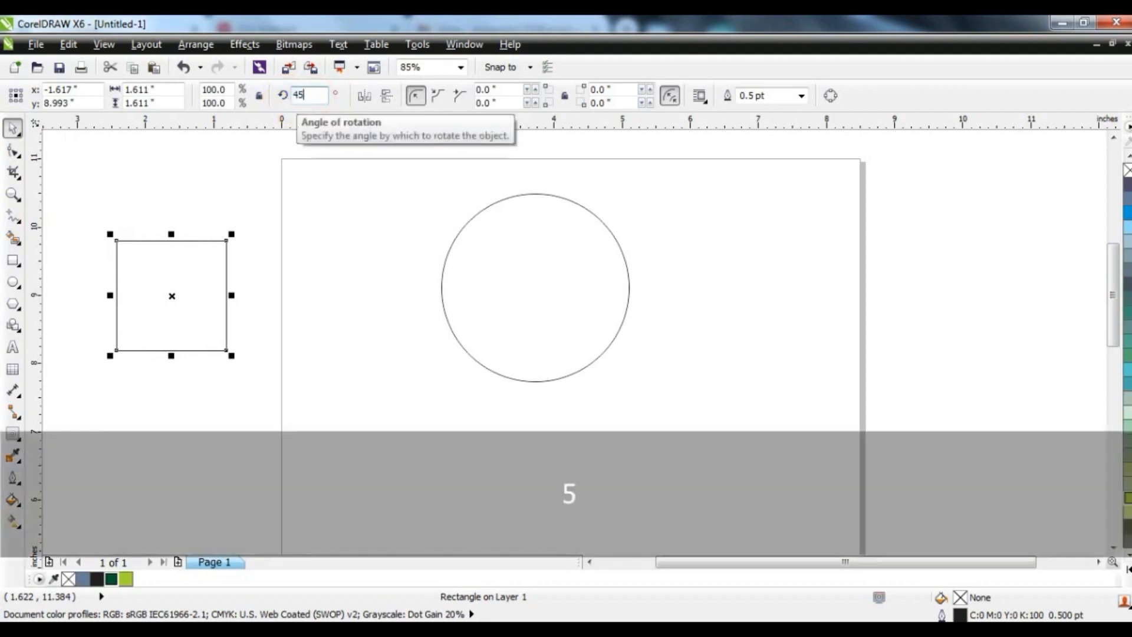
pyautogui.press('Return')
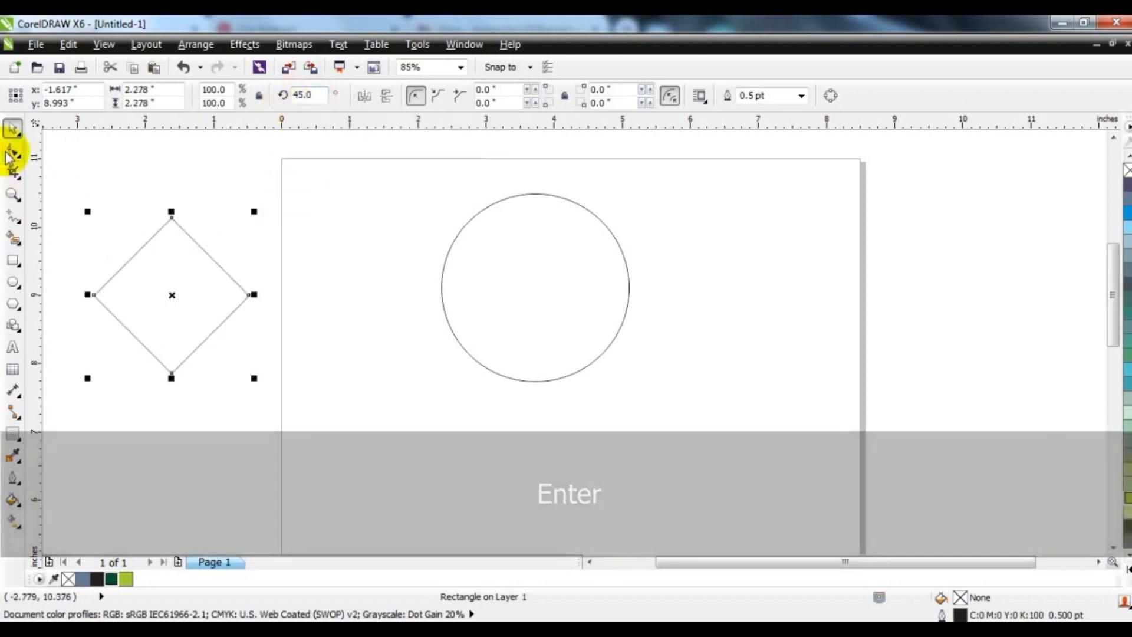
# Step: Convert the rotated square to curves and delete its top node to leave a downward-pointing triangle
pyautogui.click(13, 152)
pyautogui.hotkey('ctrl', 'q')
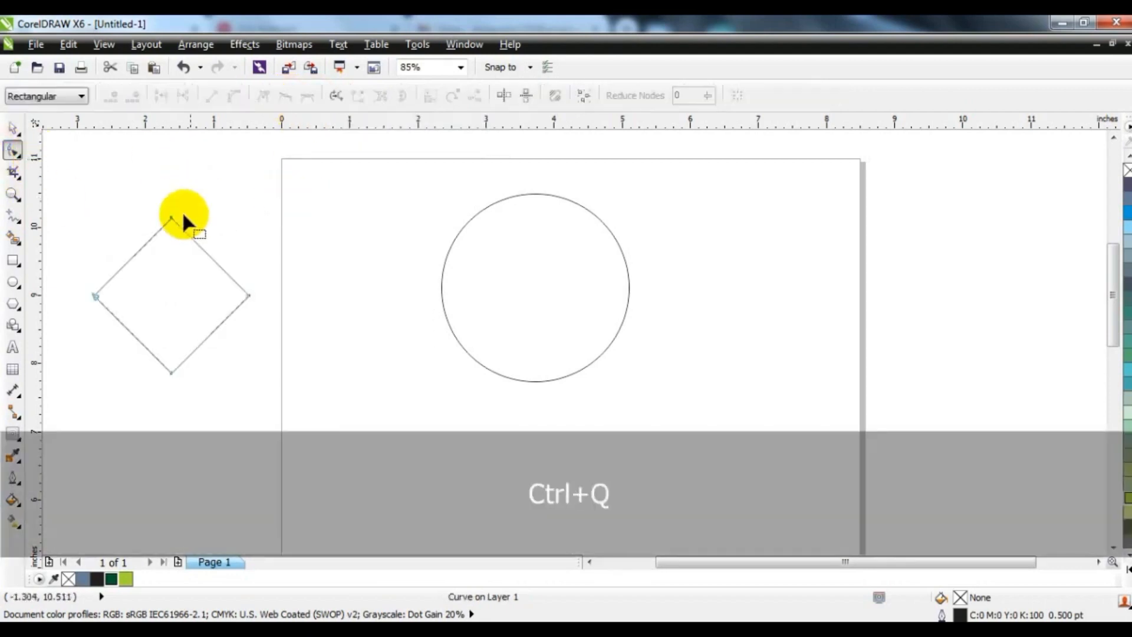
pyautogui.click(171, 218)
pyautogui.doubleClick(171, 219)
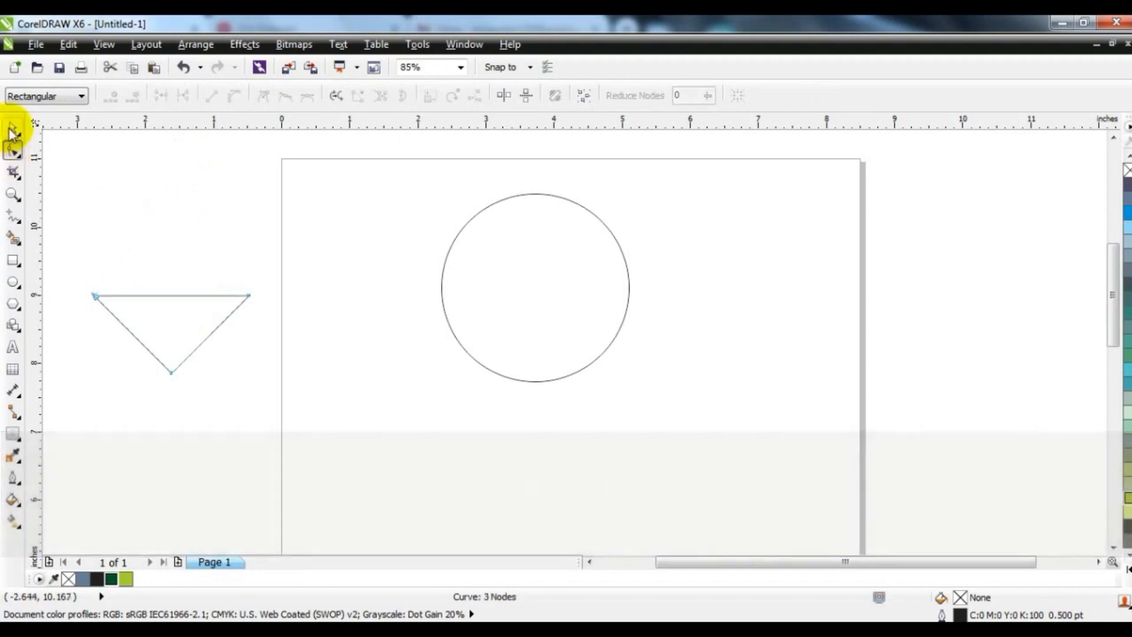
# Step: Centre the triangle horizontally on the circle and move it straight down until its upper corners meet the circle's edge
pyautogui.click(13, 128)
pyautogui.keyDown('shift'); pyautogui.click(482, 374); pyautogui.keyUp('shift')
pyautogui.press('c')
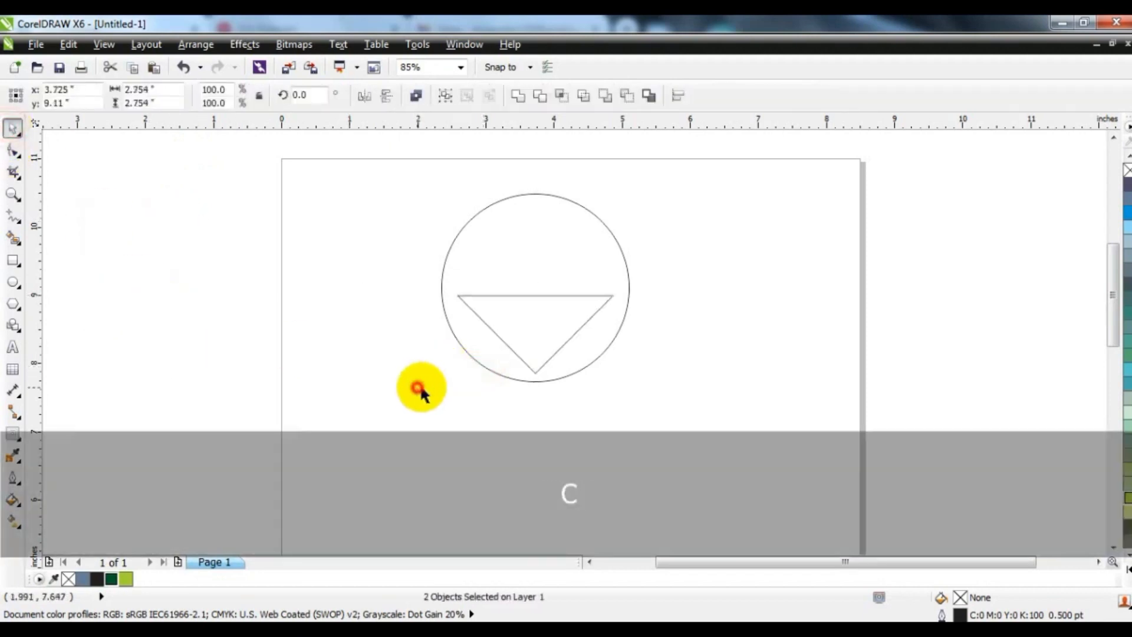
pyautogui.click(418, 384)
pyautogui.moveTo(556, 347); pyautogui.dragTo(557, 394)
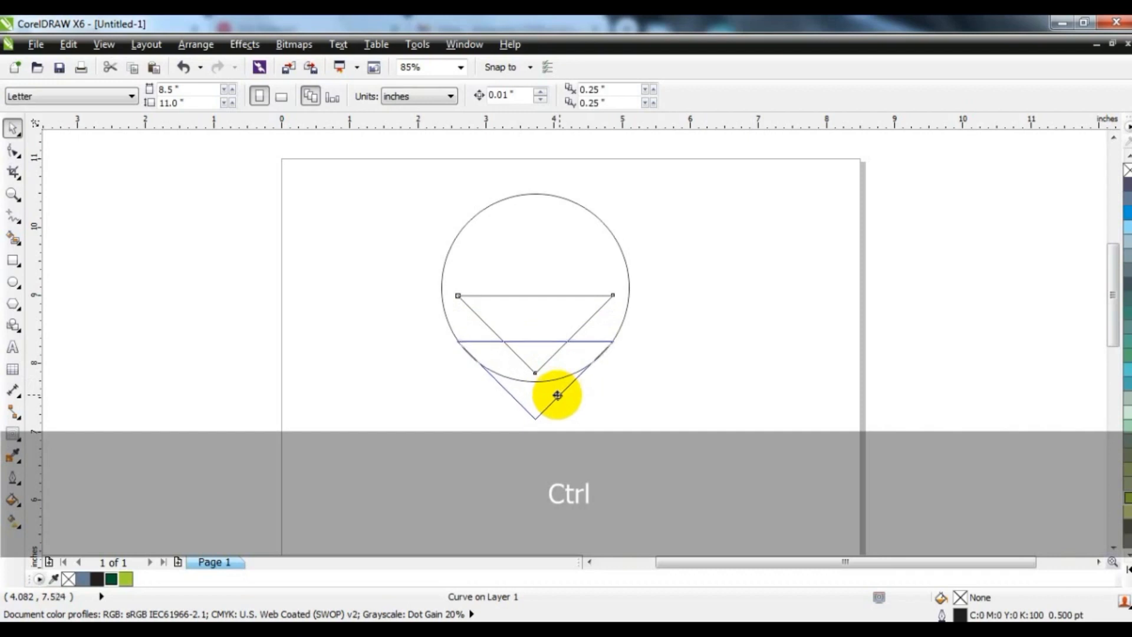
pyautogui.moveTo(557, 395); pyautogui.dragTo(557, 396)
pyautogui.click(670, 359)
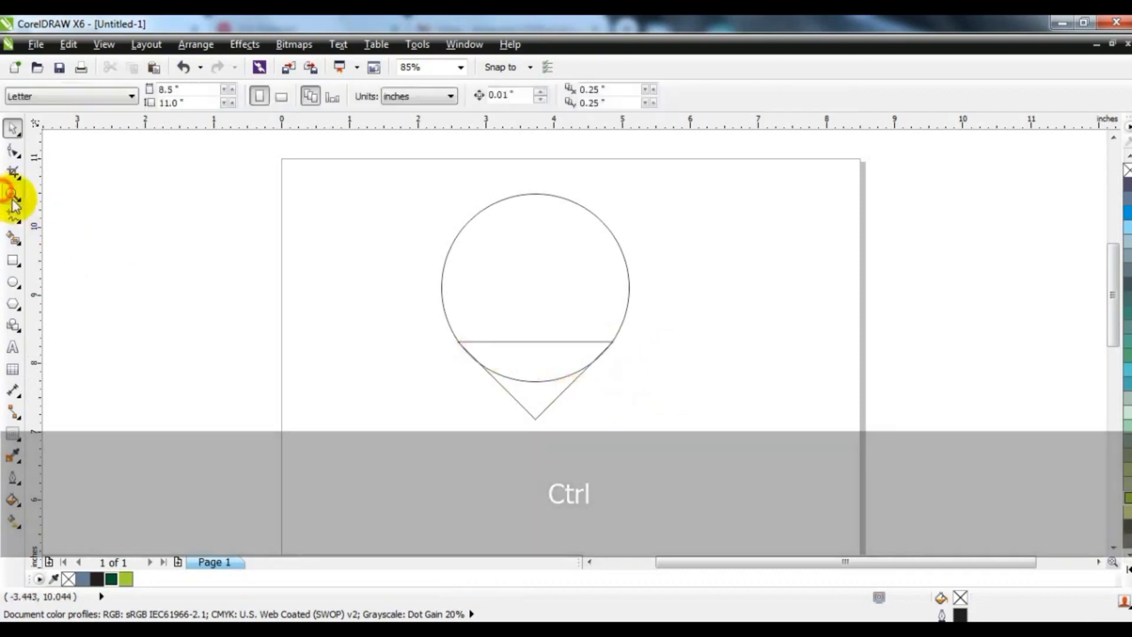
# Step: Weld the triangle and the circle into a single pin outline
pyautogui.click(13, 195)
pyautogui.moveTo(326, 273); pyautogui.dragTo(731, 480)
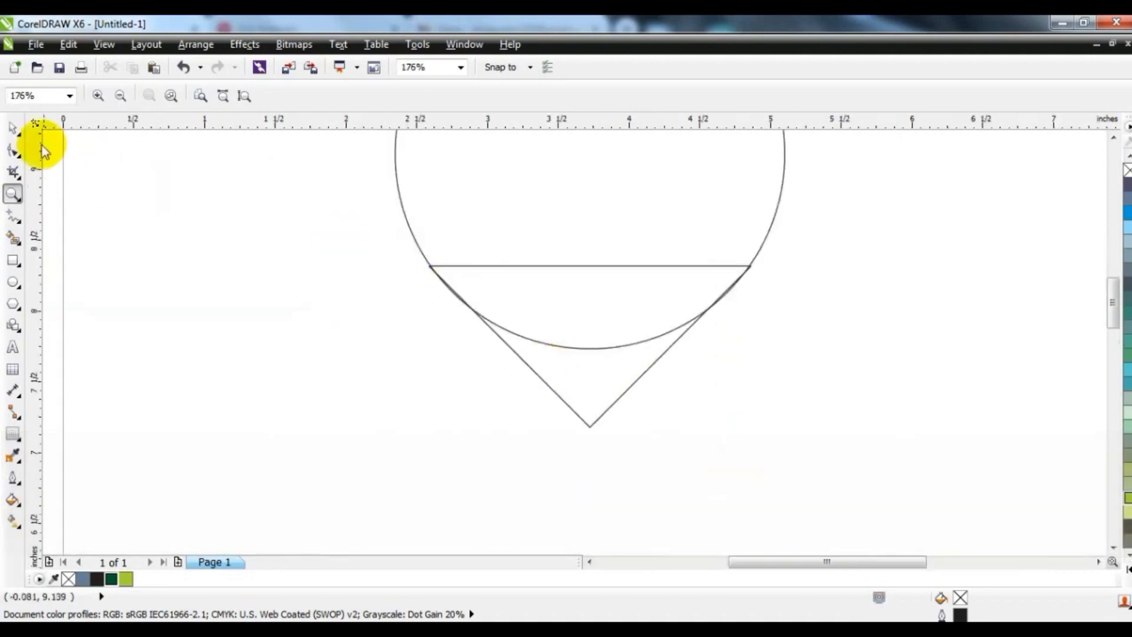
pyautogui.click(14, 128)
pyautogui.click(500, 266)
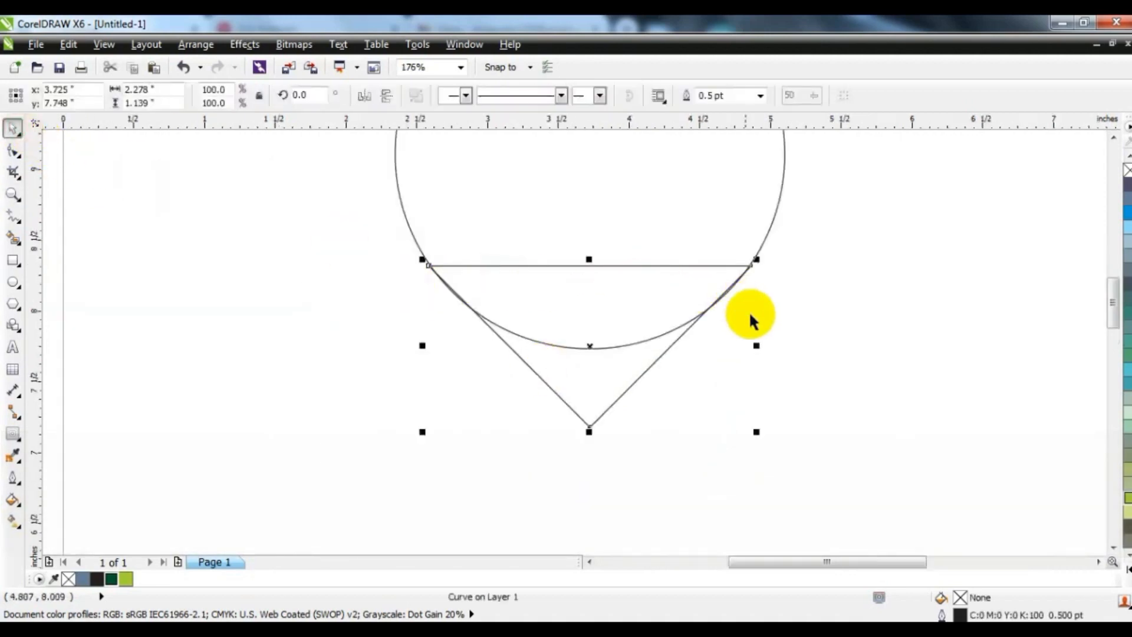
pyautogui.moveTo(757, 345); pyautogui.dragTo(753, 346)
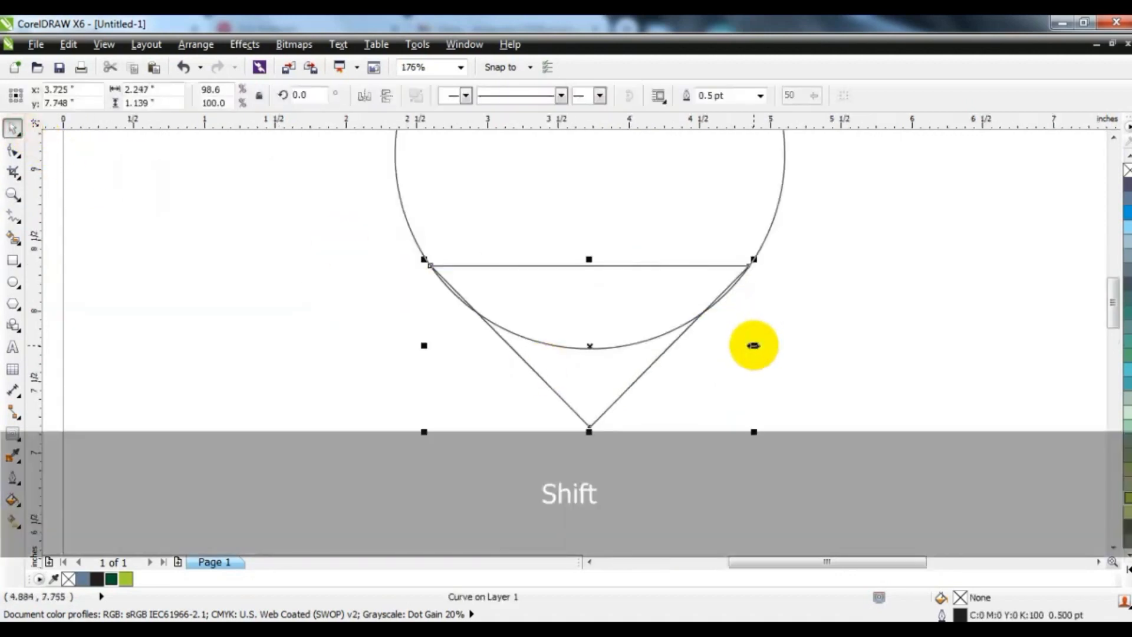
pyautogui.hotkey('ctrl', 'z')
pyautogui.keyDown('shift'); pyautogui.click(767, 230); pyautogui.keyUp('shift')
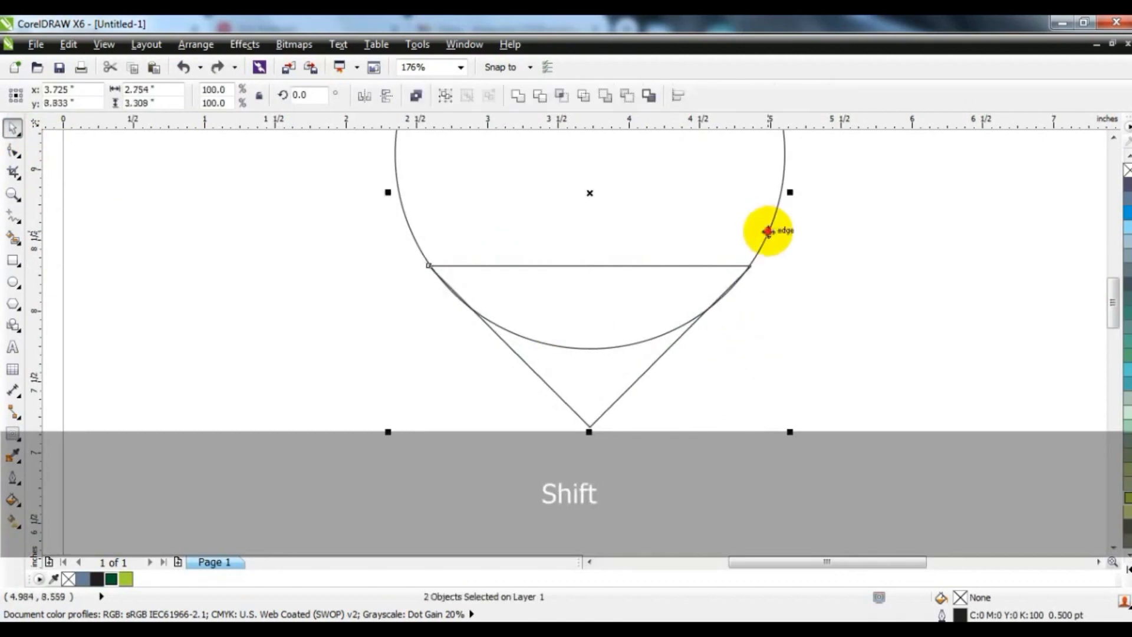
pyautogui.click(517, 95)
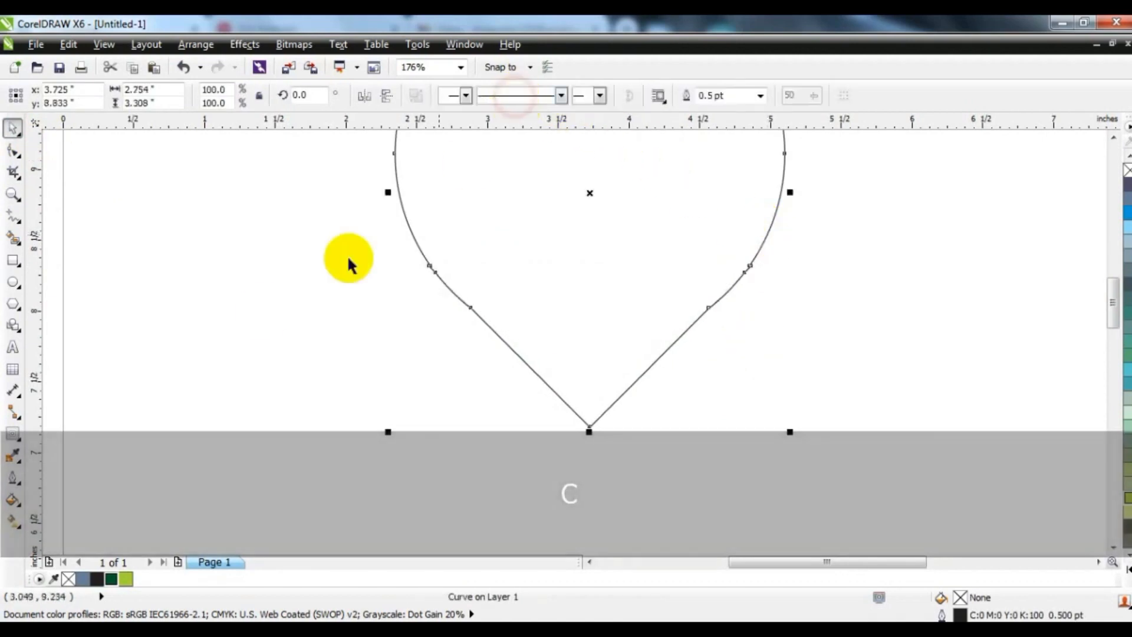
pyautogui.click(262, 312)
# Step: Delete the surplus nodes on both curved sides of the pin outline, just above the straight edges
pyautogui.click(665, 352)
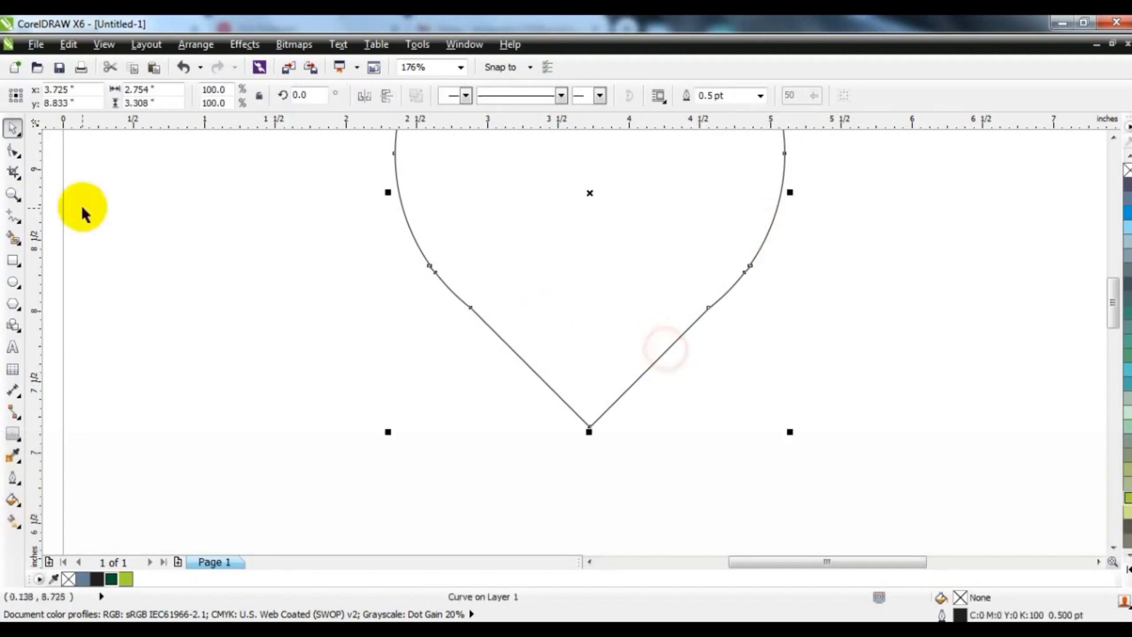
pyautogui.click(12, 150)
pyautogui.press('Delete')
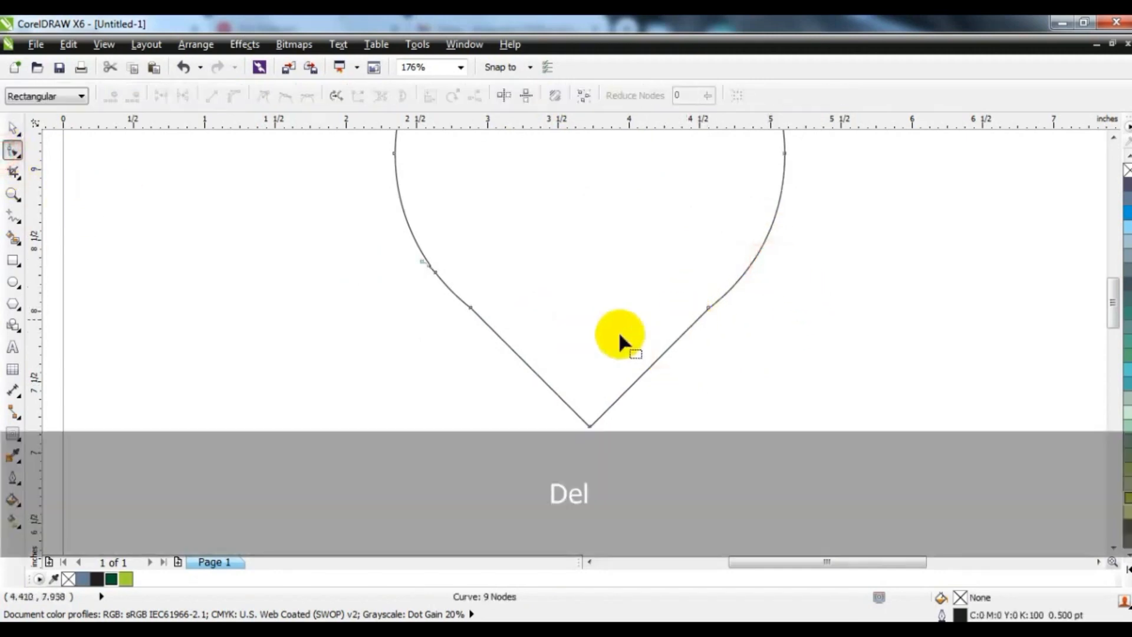
pyautogui.press('Delete')
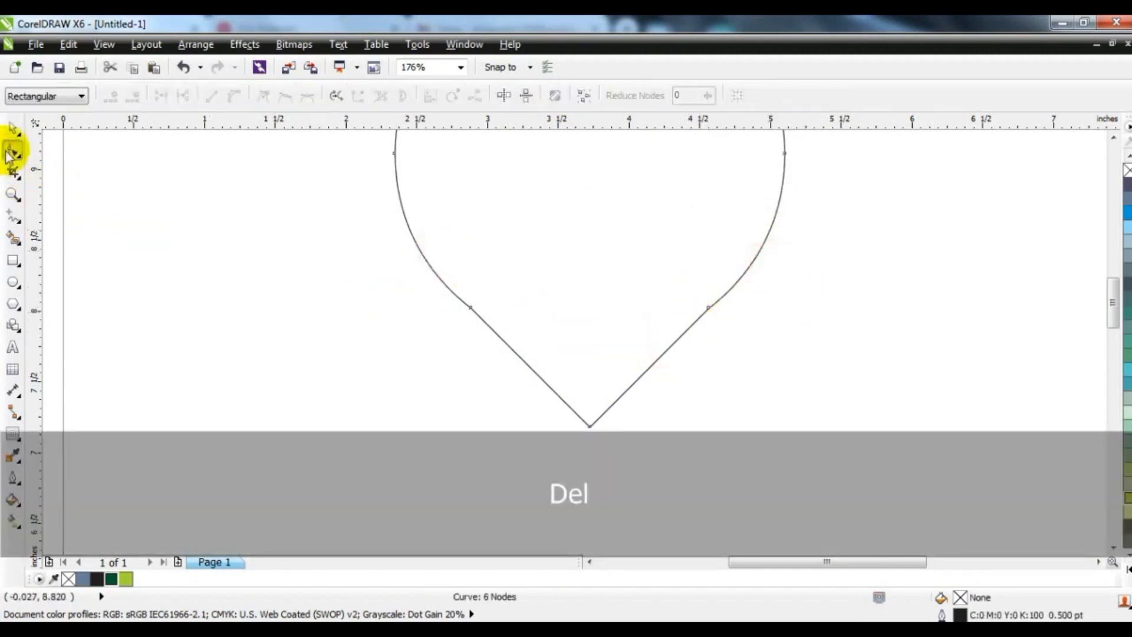
pyautogui.click(13, 129)
pyautogui.hotkey('shift', 'F2')
pyautogui.press('Escape')
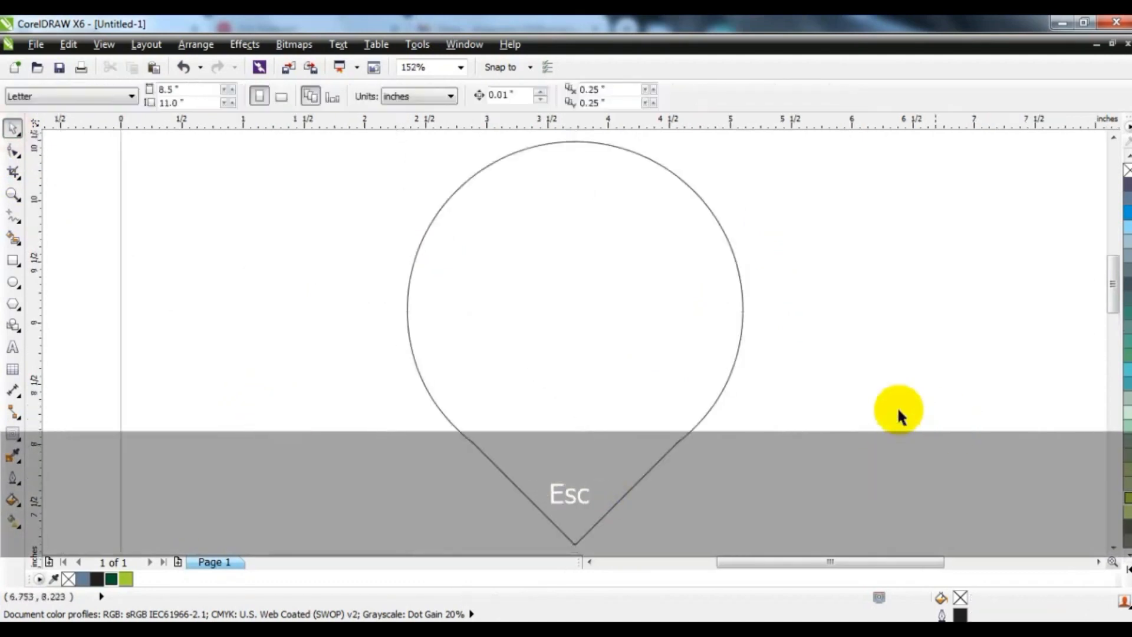
# Step: Delete the two nodes where the pin's arc meets its straight edges so the sides flow smoothly to the tip
pyautogui.click(707, 411)
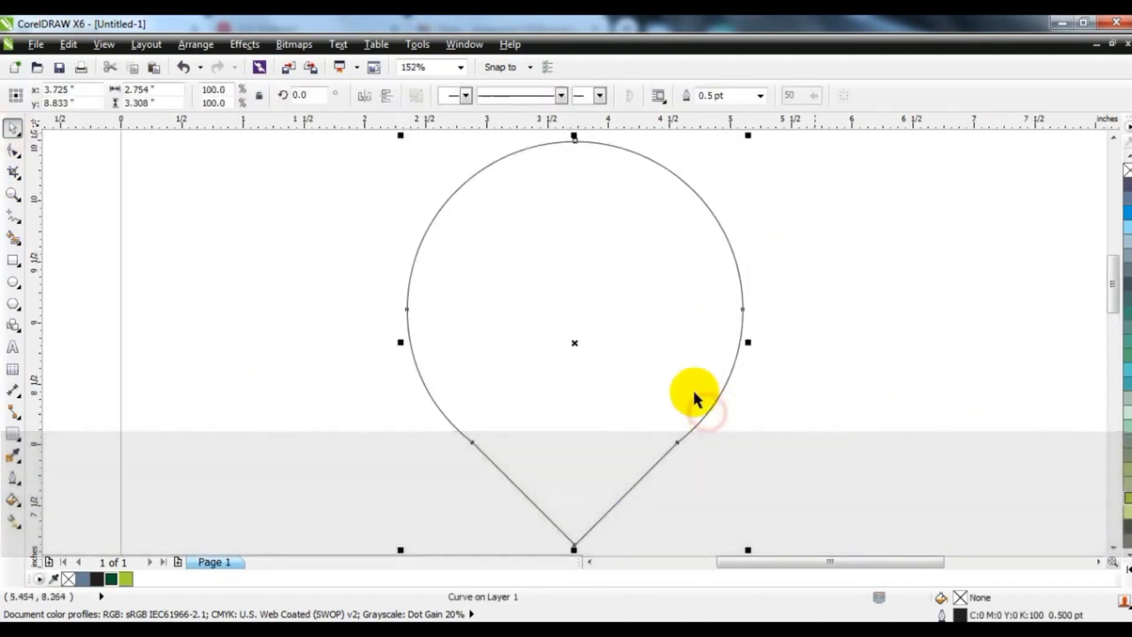
pyautogui.click(13, 152)
pyautogui.press('Delete')
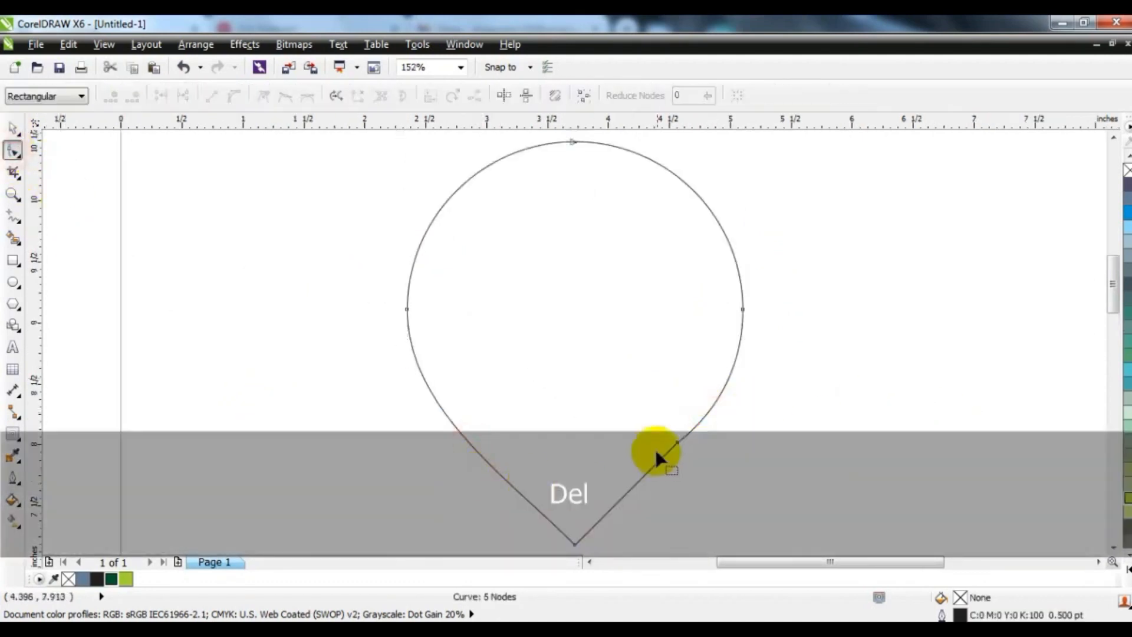
pyautogui.press('Delete')
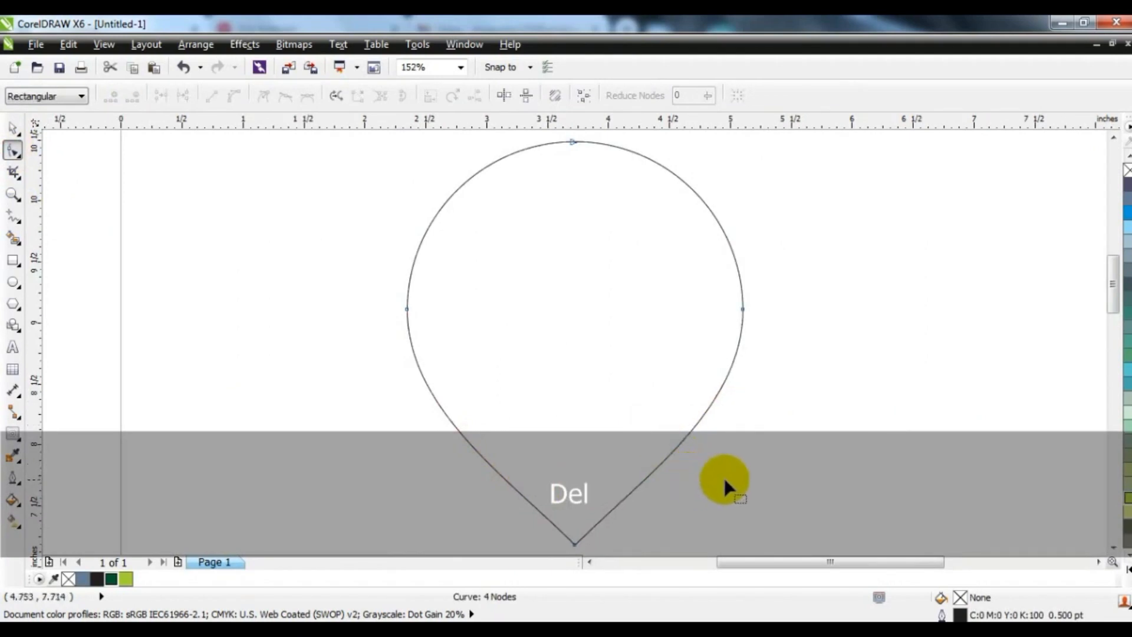
pyautogui.click(13, 129)
pyautogui.click(240, 433)
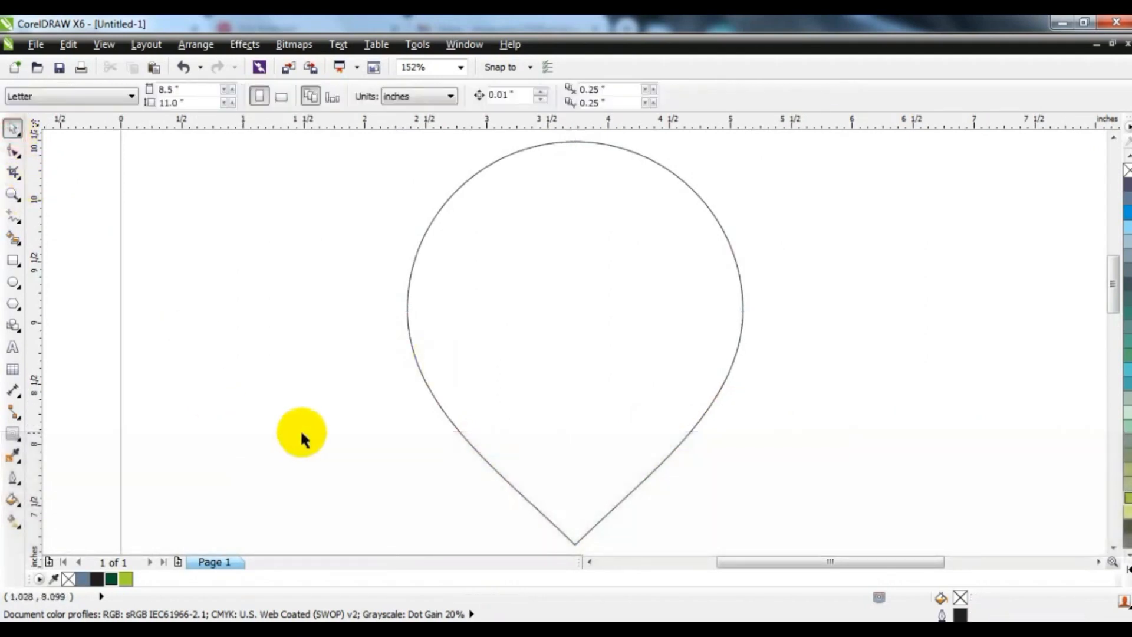
# Step: Add a one-step inside contour to the pin outline with an offset of about 0.635 in
pyautogui.click(668, 167)
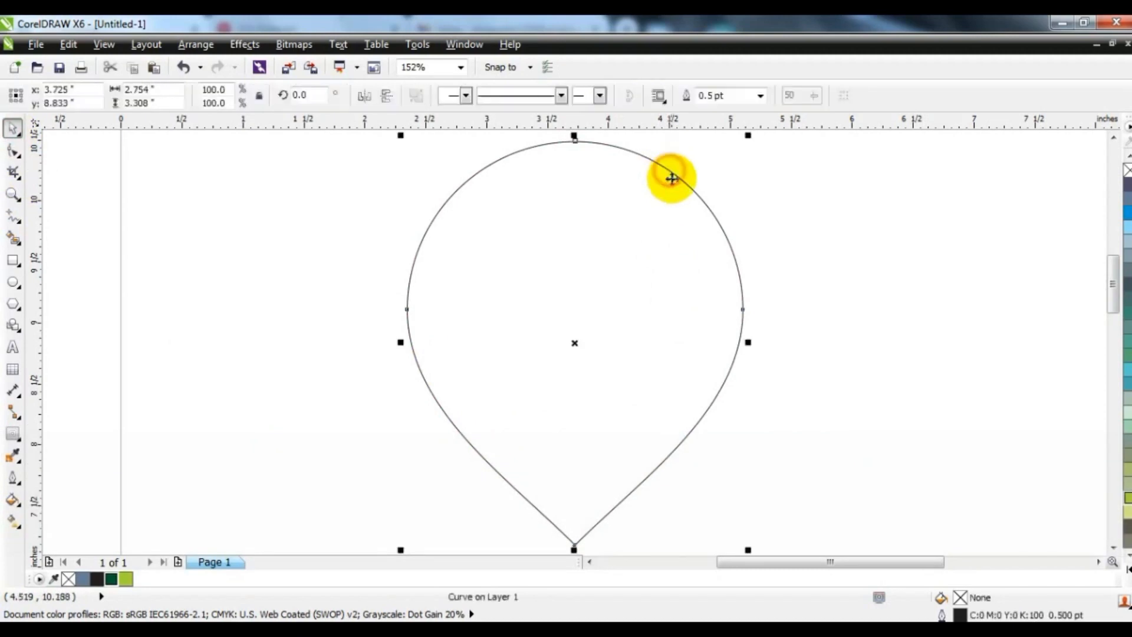
pyautogui.click(20, 446)
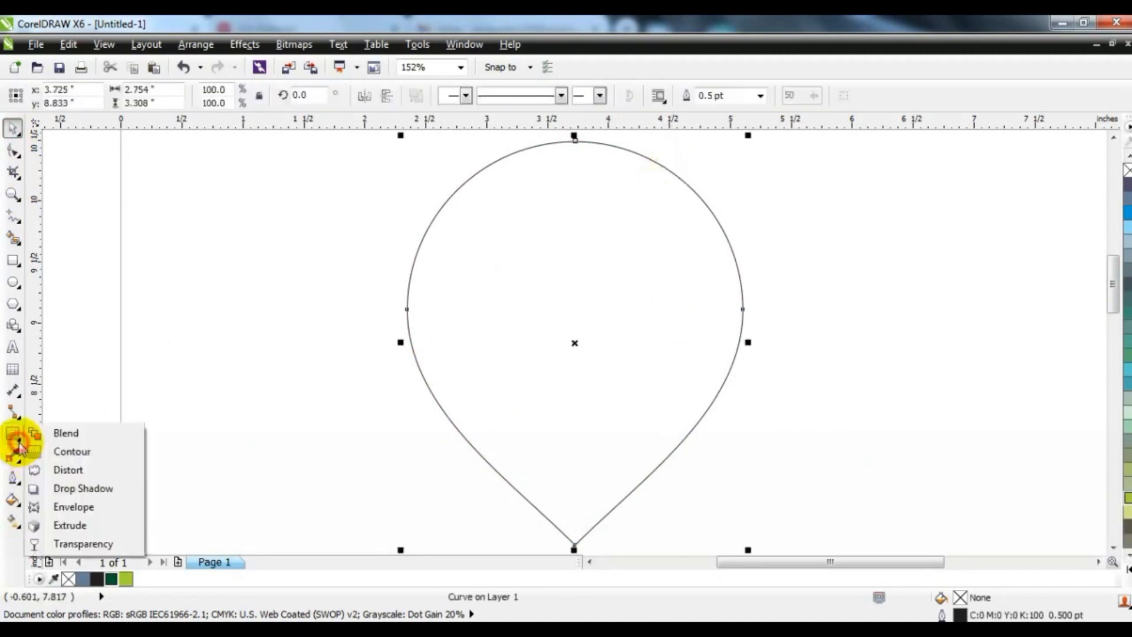
pyautogui.click(62, 452)
pyautogui.moveTo(575, 143); pyautogui.dragTo(569, 219)
pyautogui.click(13, 128)
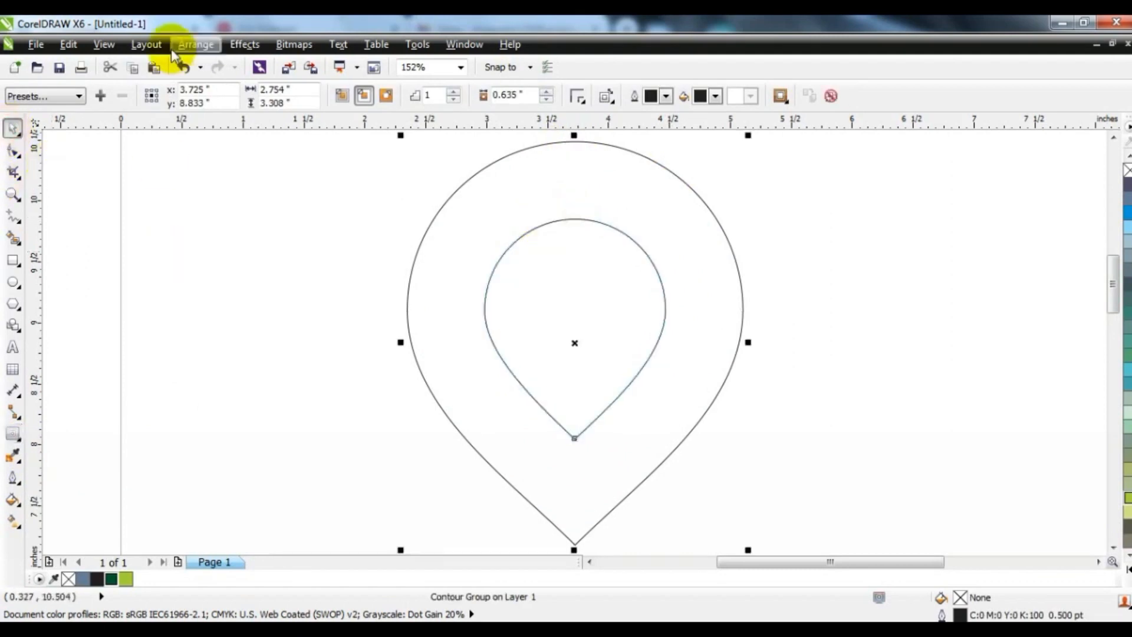
# Step: Break the contour group apart into separate inner and outer outlines
pyautogui.click(187, 44)
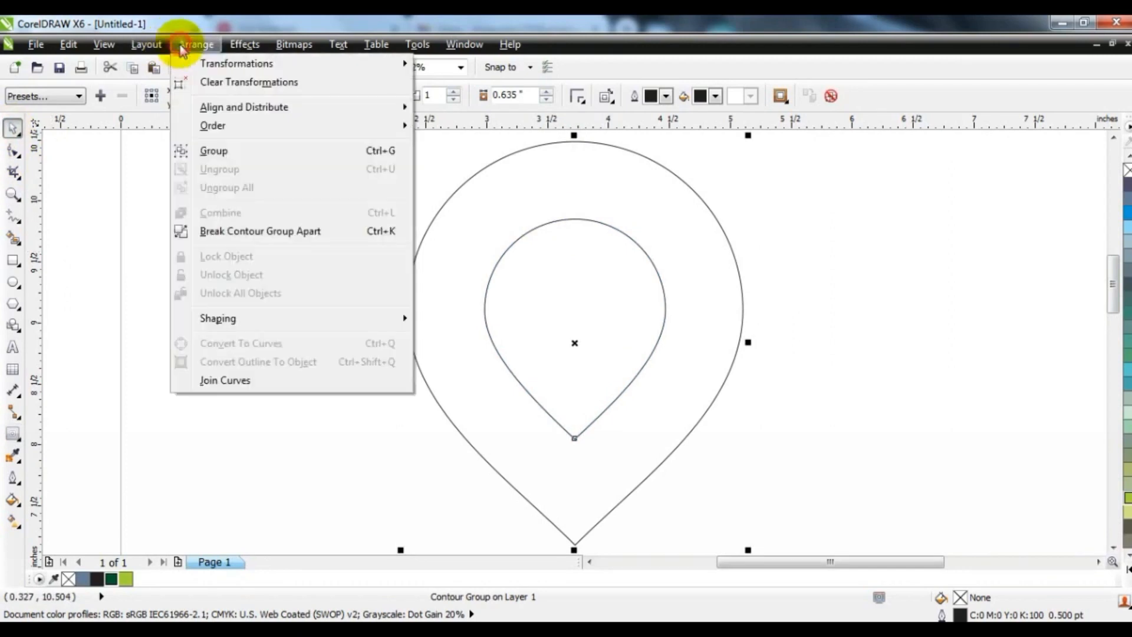
pyautogui.click(214, 232)
pyautogui.click(191, 284)
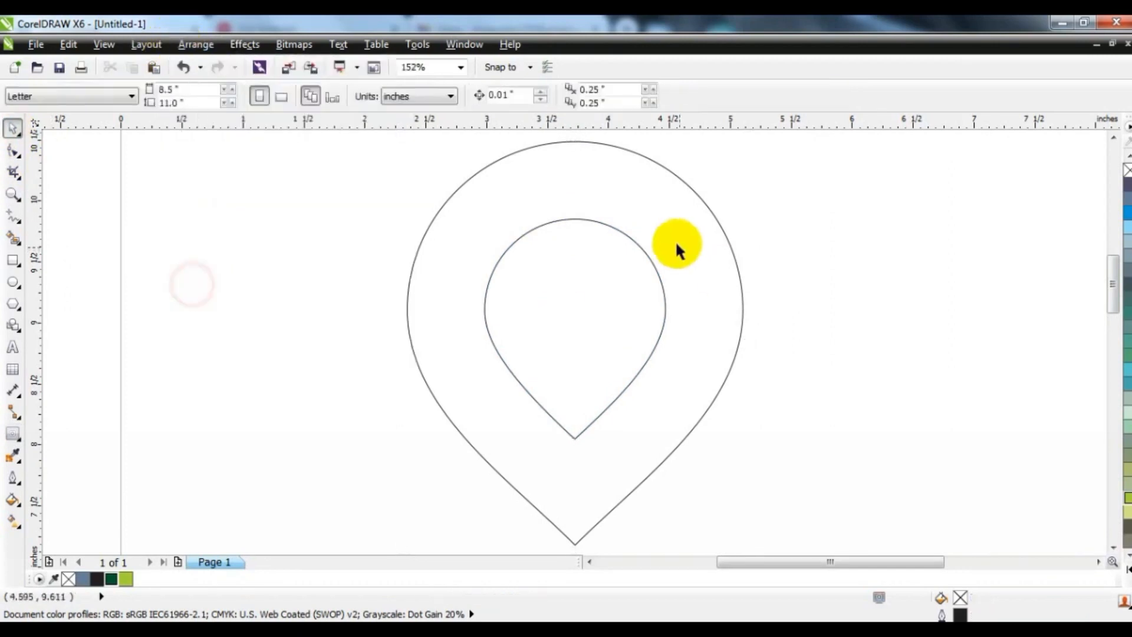
# Step: Place a copy of the inner outline about 3 in to the right, outside the pin
pyautogui.click(634, 242)
pyautogui.hotkey('ctrl', 'z')
pyautogui.moveTo(578, 330); pyautogui.dragTo(948, 330)
# Step: Combine the pin's inner and outer outlines into one object and fill it with lime green
pyautogui.click(643, 248)
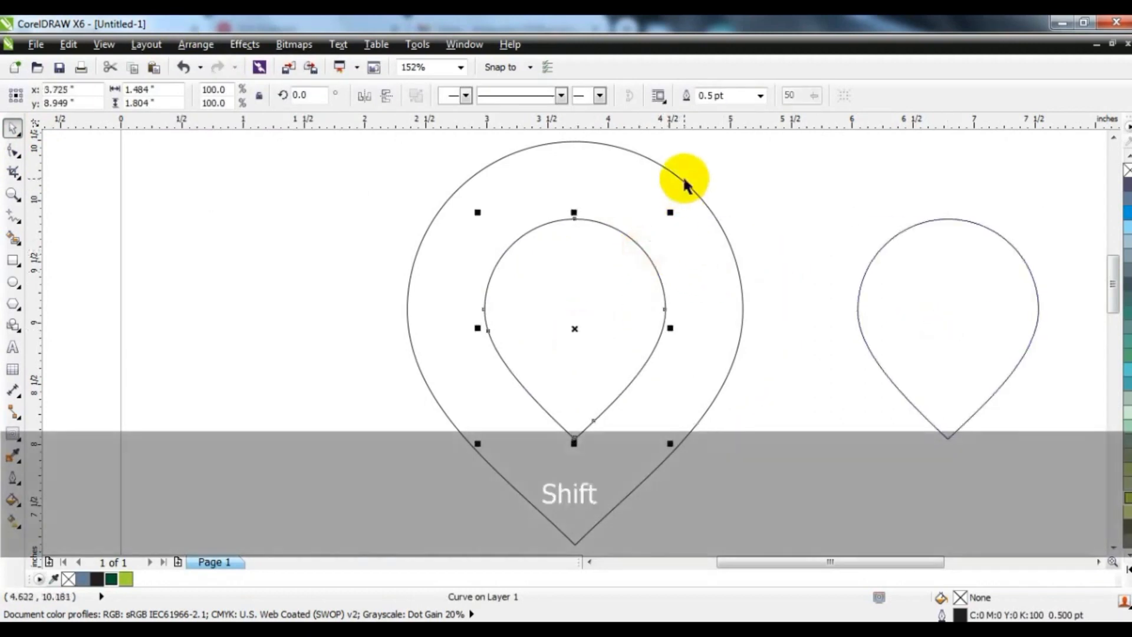
pyautogui.keyDown('shift'); pyautogui.click(682, 182); pyautogui.keyUp('shift')
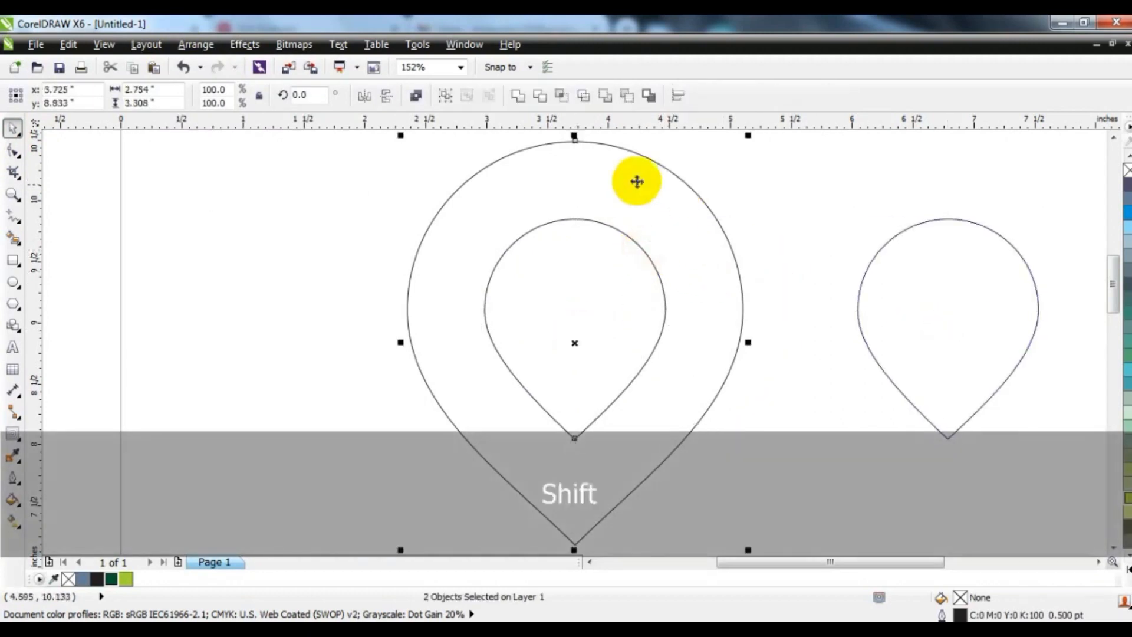
pyautogui.click(416, 98)
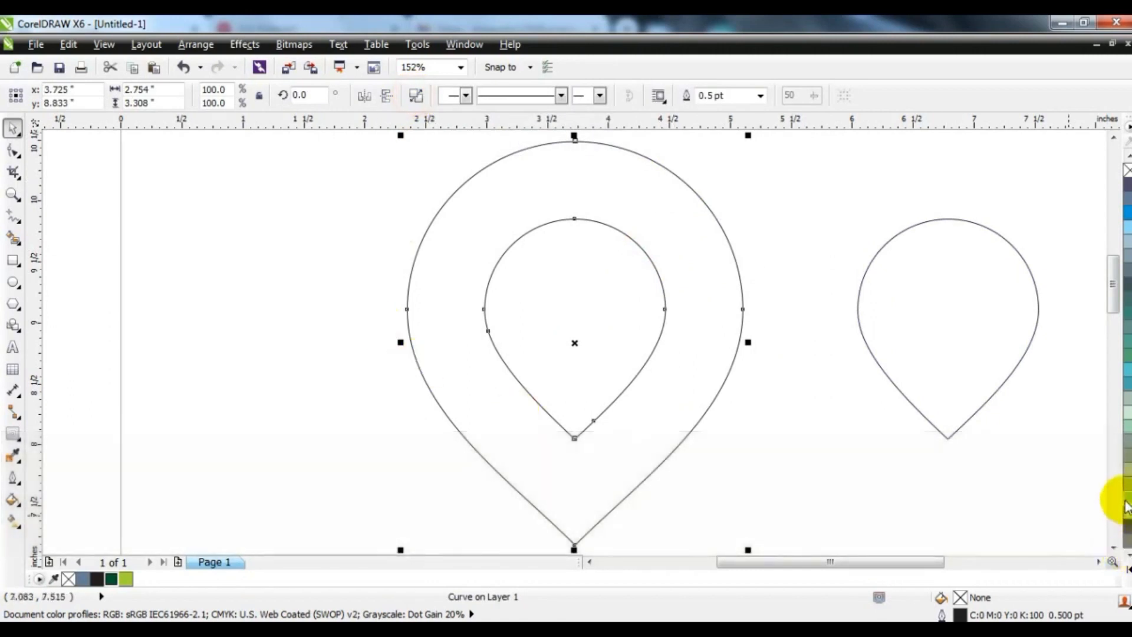
pyautogui.click(1126, 506)
pyautogui.click(734, 413)
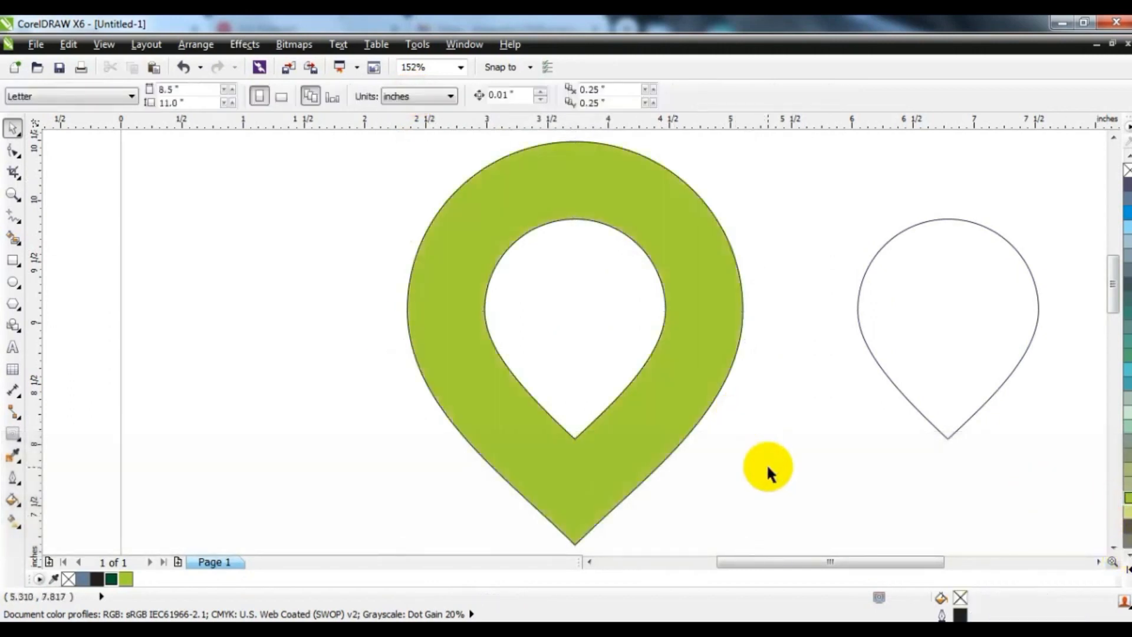
# Step: Draw a straight freehand line about 1.9 in long from the pin's lower-right outer edge to the top of its hole
pyautogui.click(13, 195)
pyautogui.moveTo(323, 184); pyautogui.dragTo(906, 470)
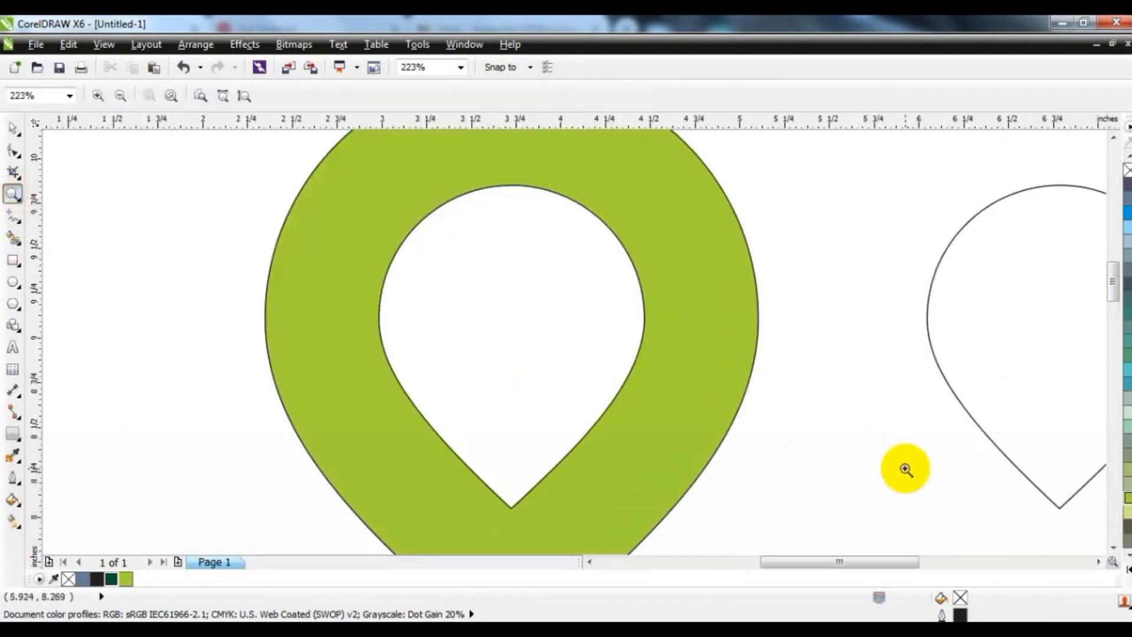
pyautogui.click(12, 216)
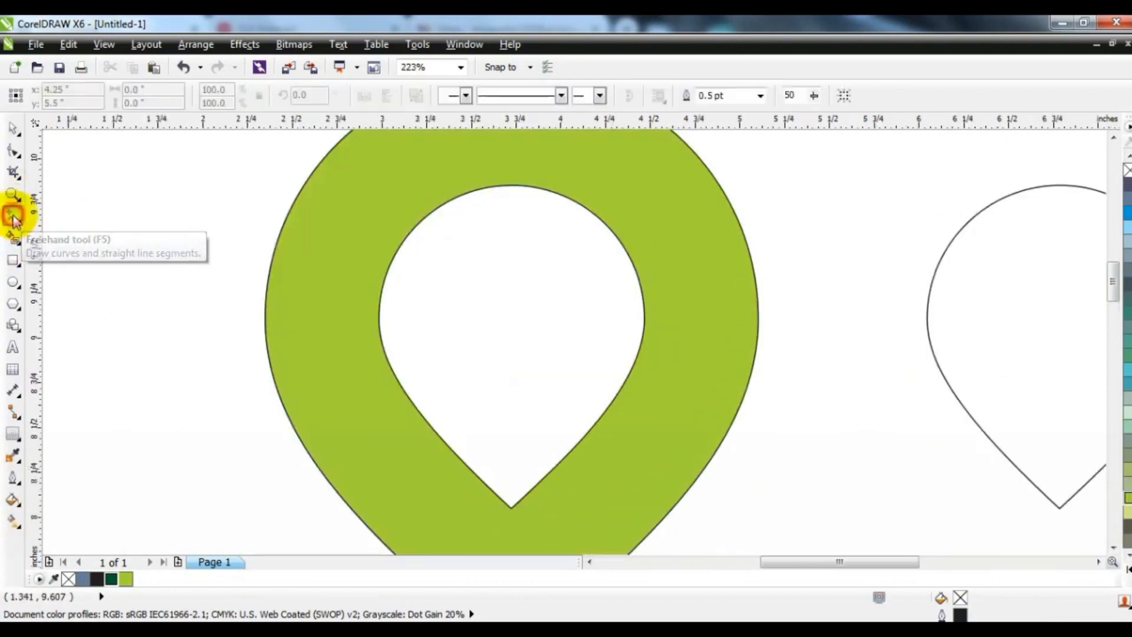
pyautogui.click(723, 439)
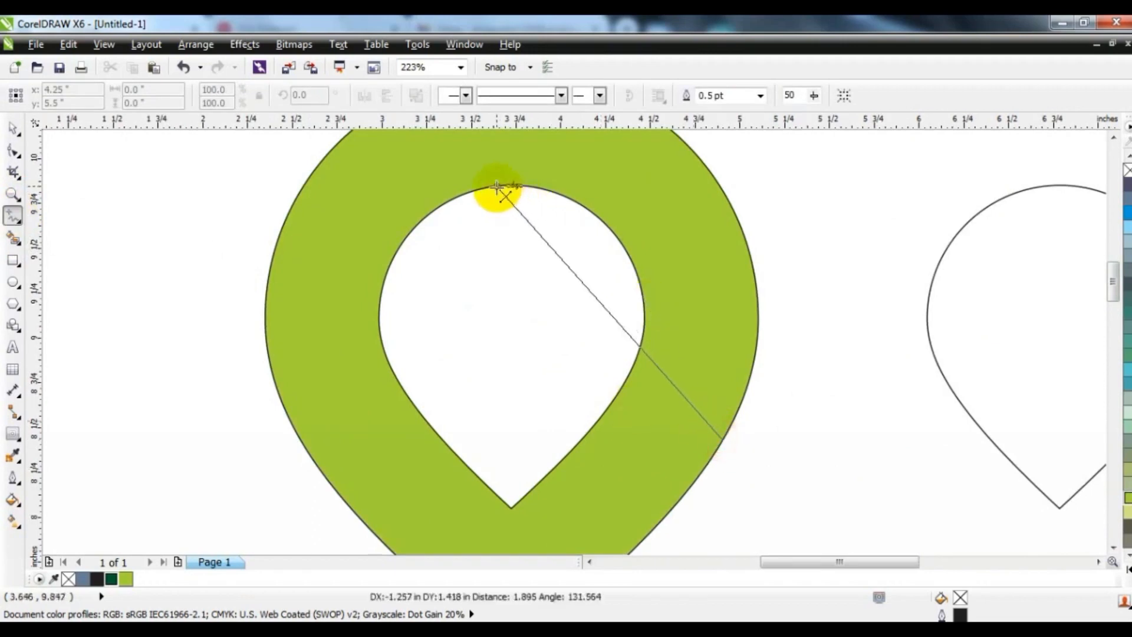
pyautogui.click(497, 186)
# Step: Select both end nodes of the diagonal line and convert its segment to a curve
pyautogui.click(12, 154)
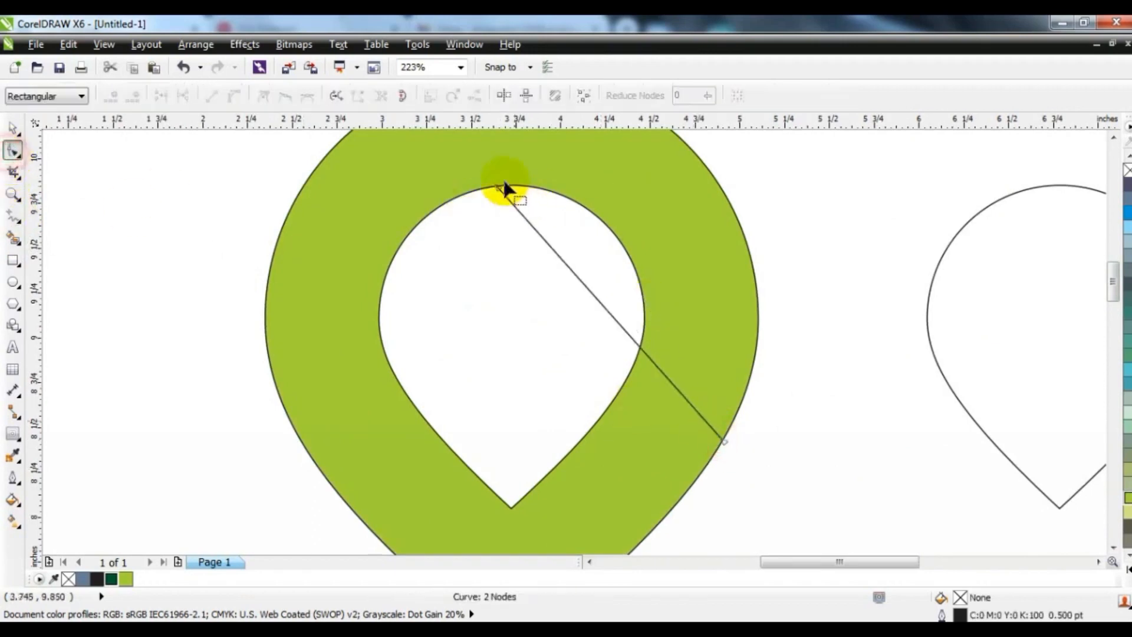
pyautogui.moveTo(462, 167); pyautogui.dragTo(749, 454)
pyautogui.click(235, 96)
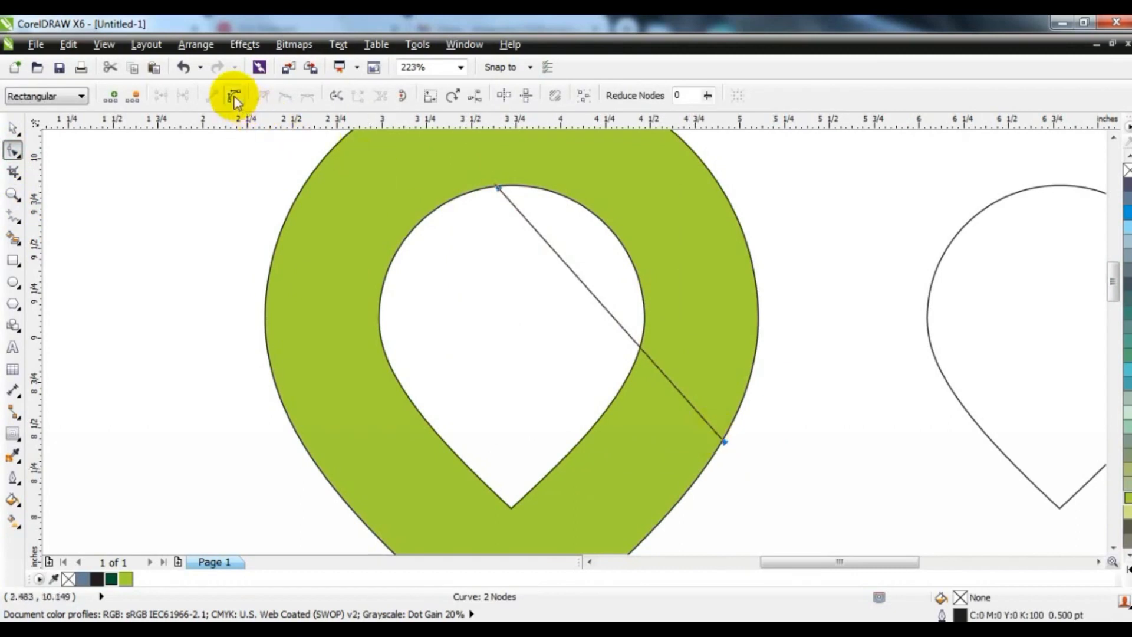
# Step: Bend the diagonal segment into a smooth arc bulging toward the pin's upper-right edge, from the hole's top to the outer edge
pyautogui.moveTo(570, 272); pyautogui.dragTo(613, 174)
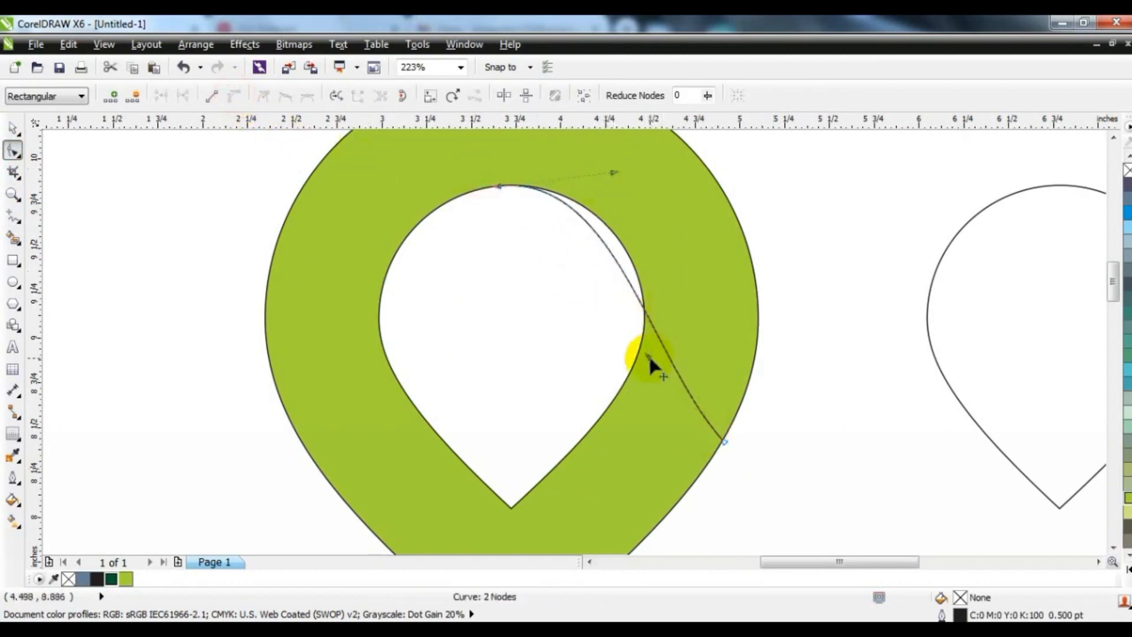
pyautogui.moveTo(648, 356); pyautogui.dragTo(717, 258)
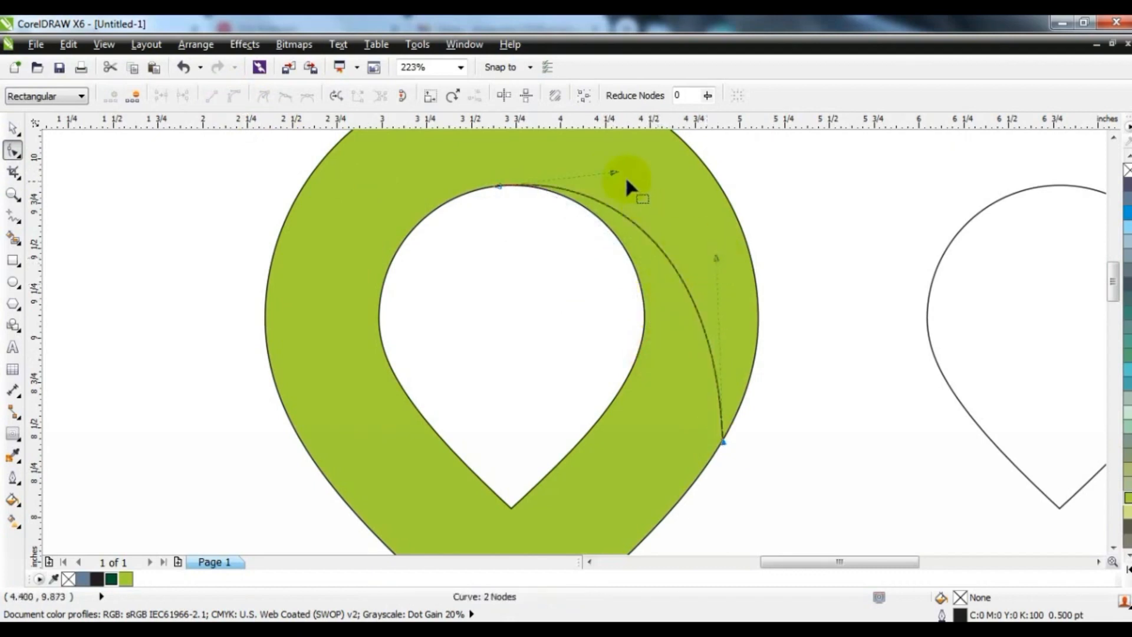
pyautogui.moveTo(615, 177); pyautogui.dragTo(618, 172)
pyautogui.click(618, 170)
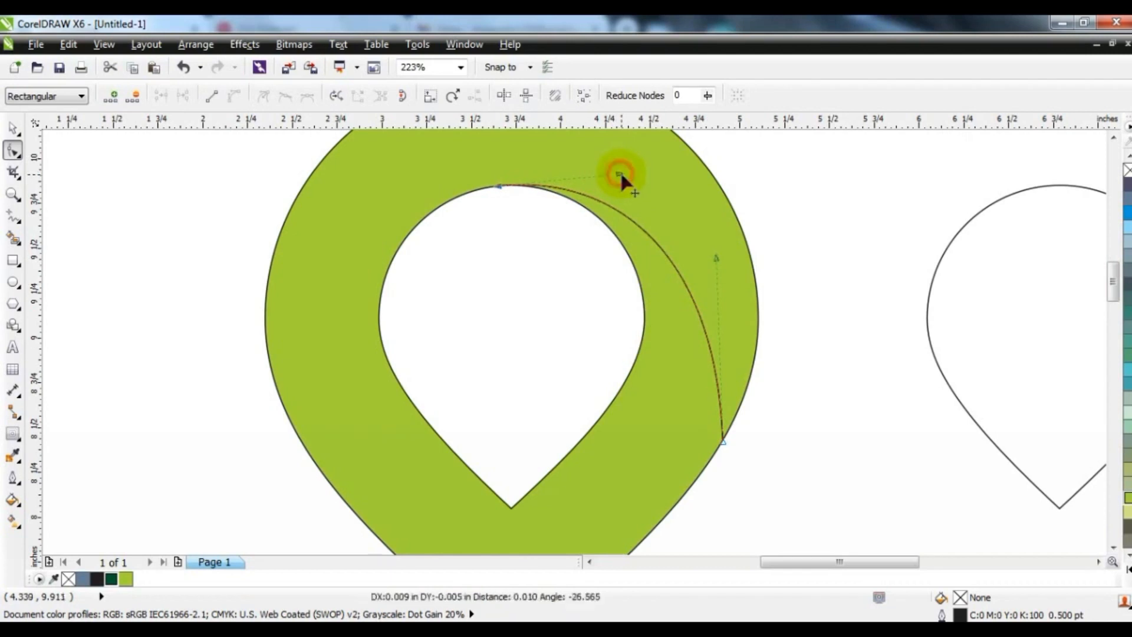
pyautogui.moveTo(715, 256); pyautogui.dragTo(720, 257)
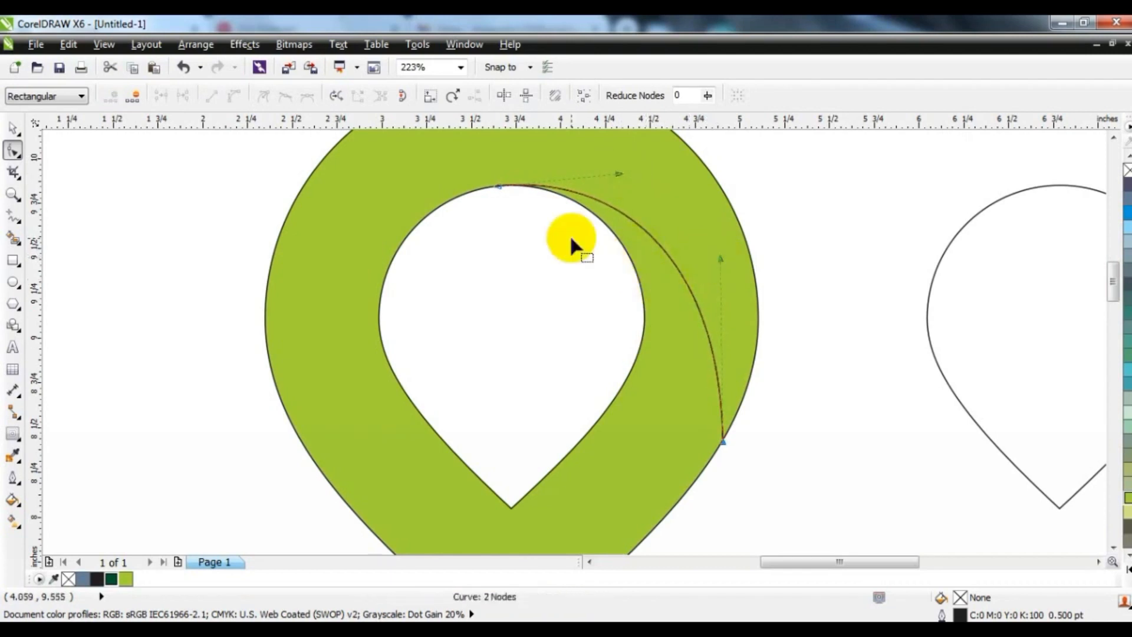
# Step: Draw a straight freehand line about 0.7 in long from the hole's bottom tip to the outer edge just left of the pin's point
pyautogui.scroll(-2, 564, 243)
pyautogui.press('Escape')
pyautogui.click(13, 195)
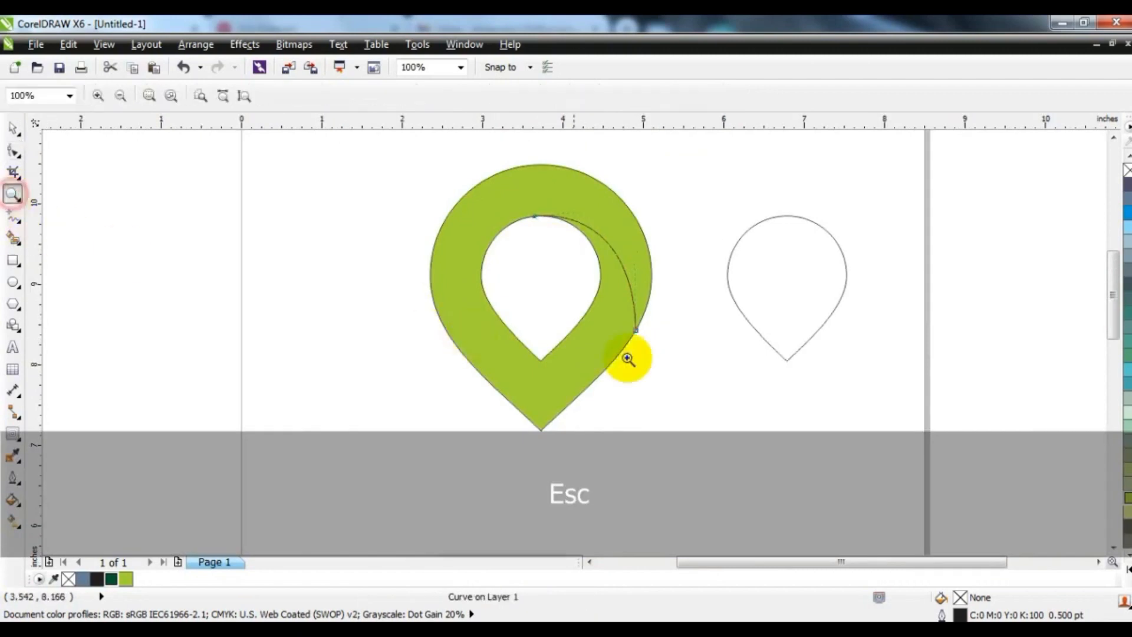
pyautogui.moveTo(364, 263); pyautogui.dragTo(715, 467)
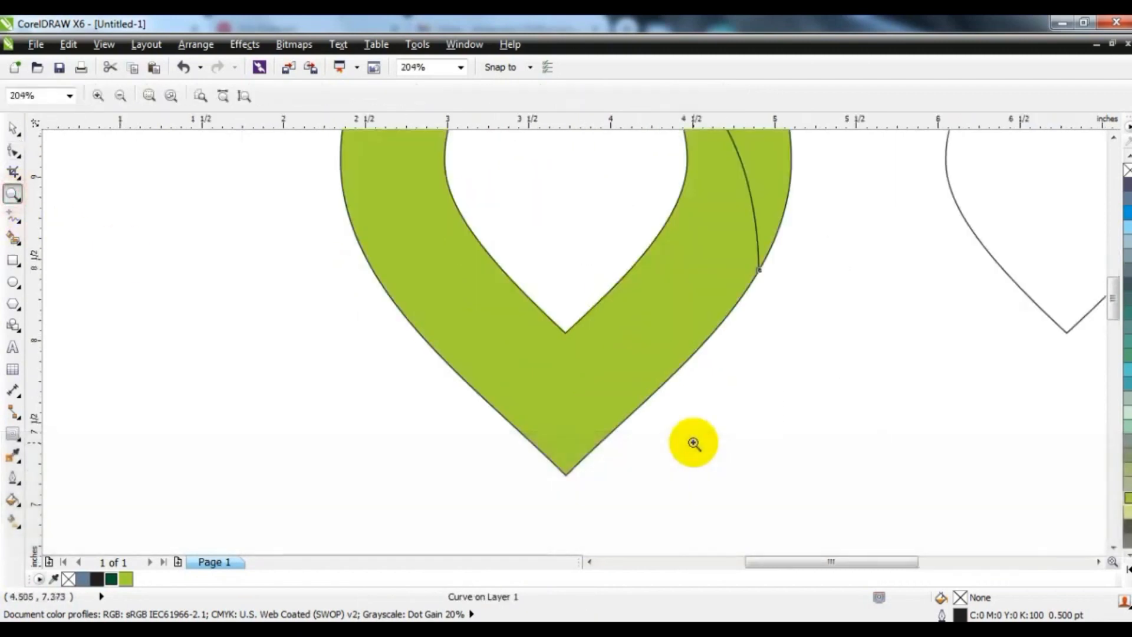
pyautogui.moveTo(253, 219); pyautogui.dragTo(843, 526)
pyautogui.click(8, 220)
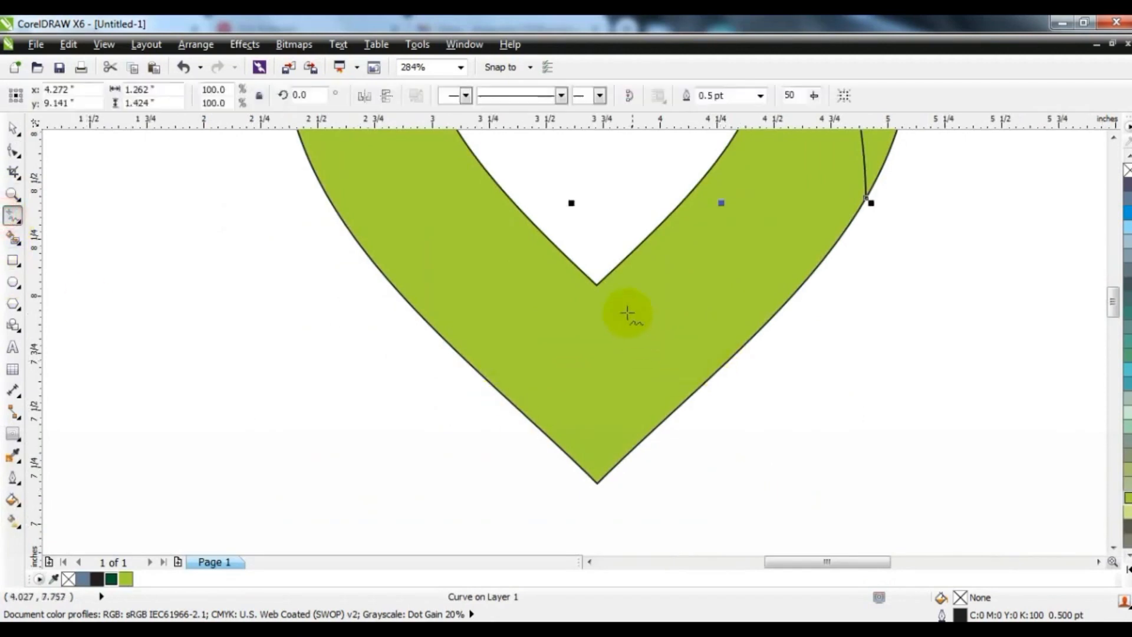
pyautogui.click(596, 285)
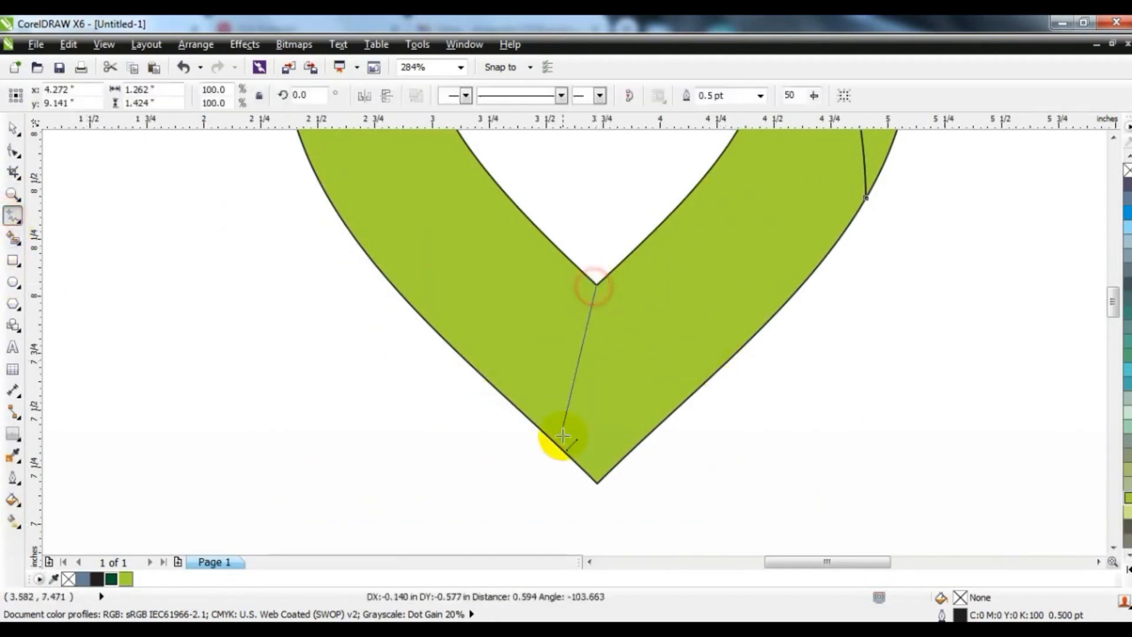
pyautogui.click(561, 448)
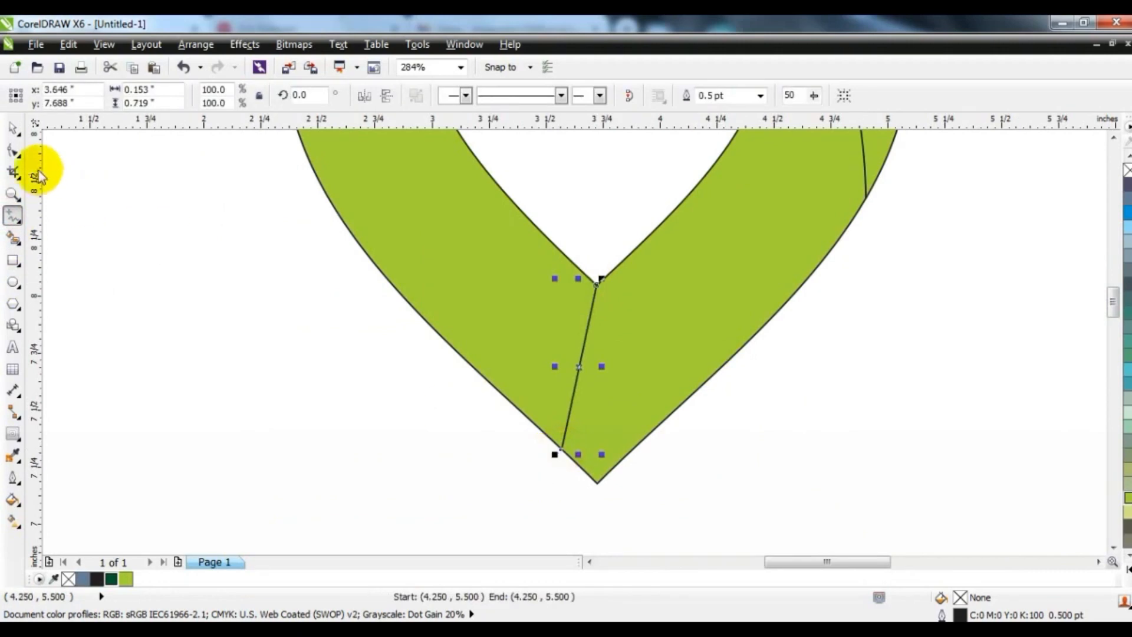
# Step: Convert the short line at the pin's tip to a curve and bend it so it bulges toward the left outer edge
pyautogui.click(13, 150)
pyautogui.moveTo(406, 238); pyautogui.dragTo(720, 476)
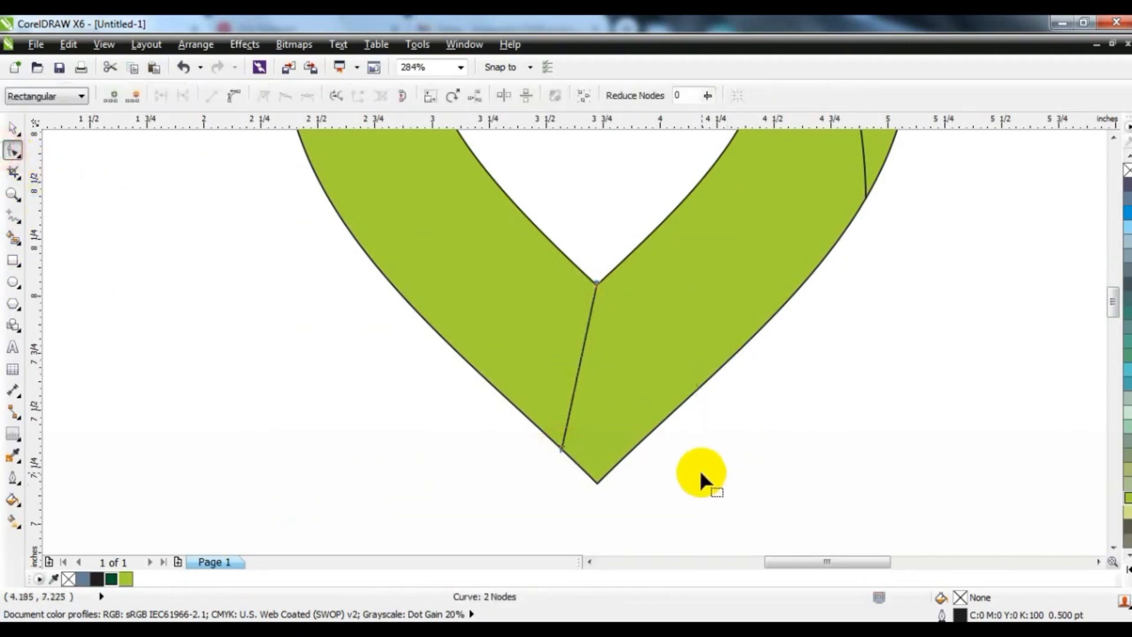
pyautogui.click(230, 96)
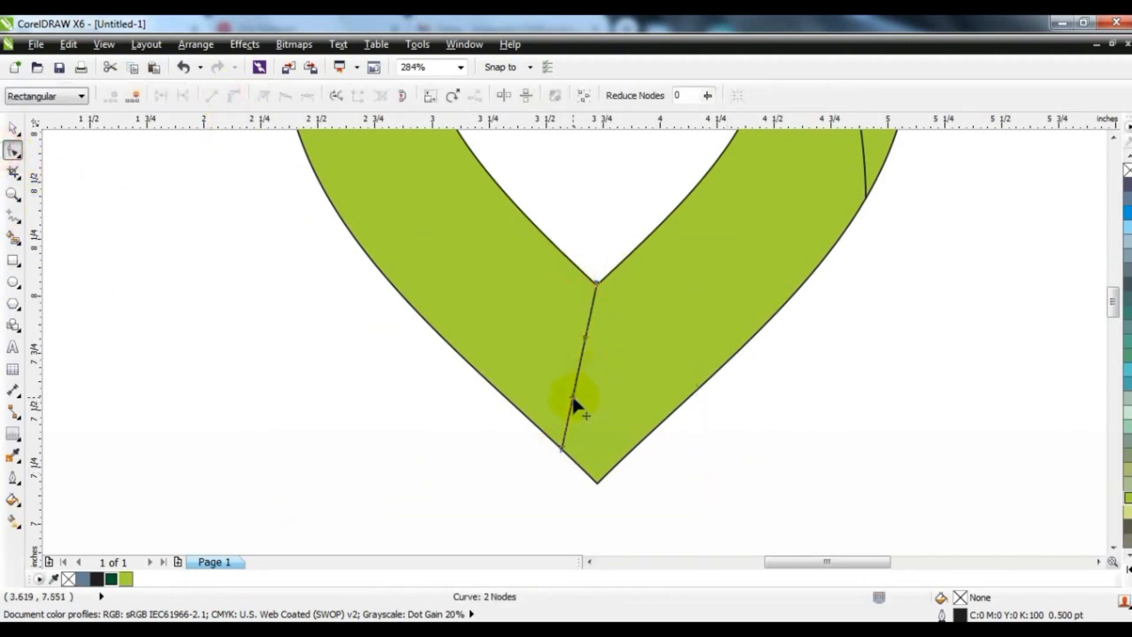
pyautogui.moveTo(573, 399); pyautogui.dragTo(548, 390)
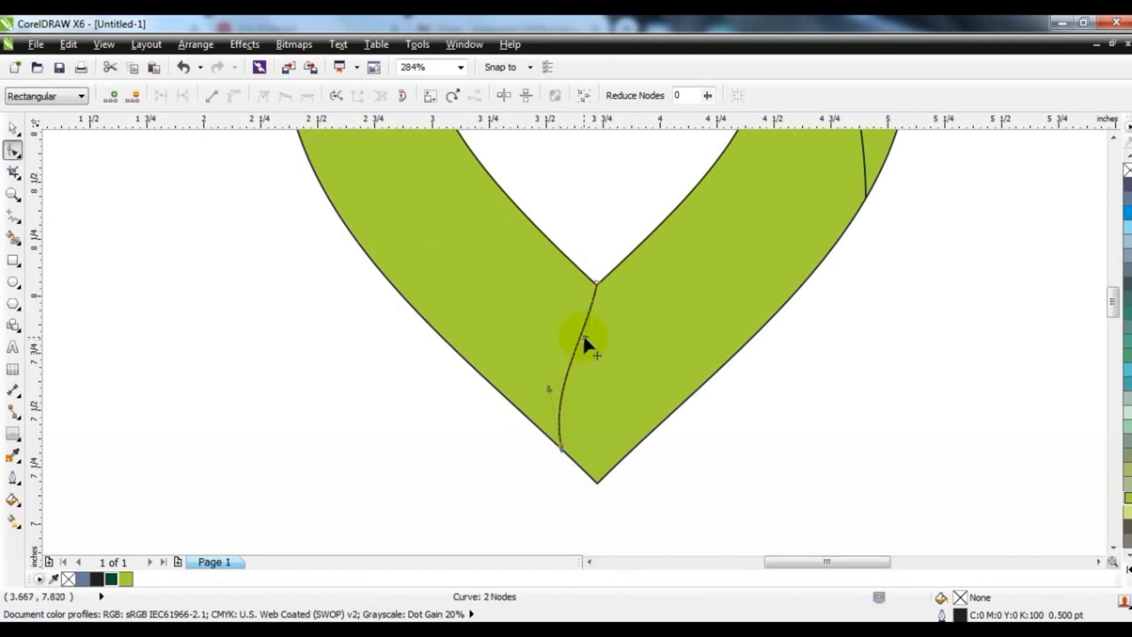
pyautogui.moveTo(569, 332); pyautogui.dragTo(570, 332)
pyautogui.moveTo(549, 389); pyautogui.dragTo(509, 370)
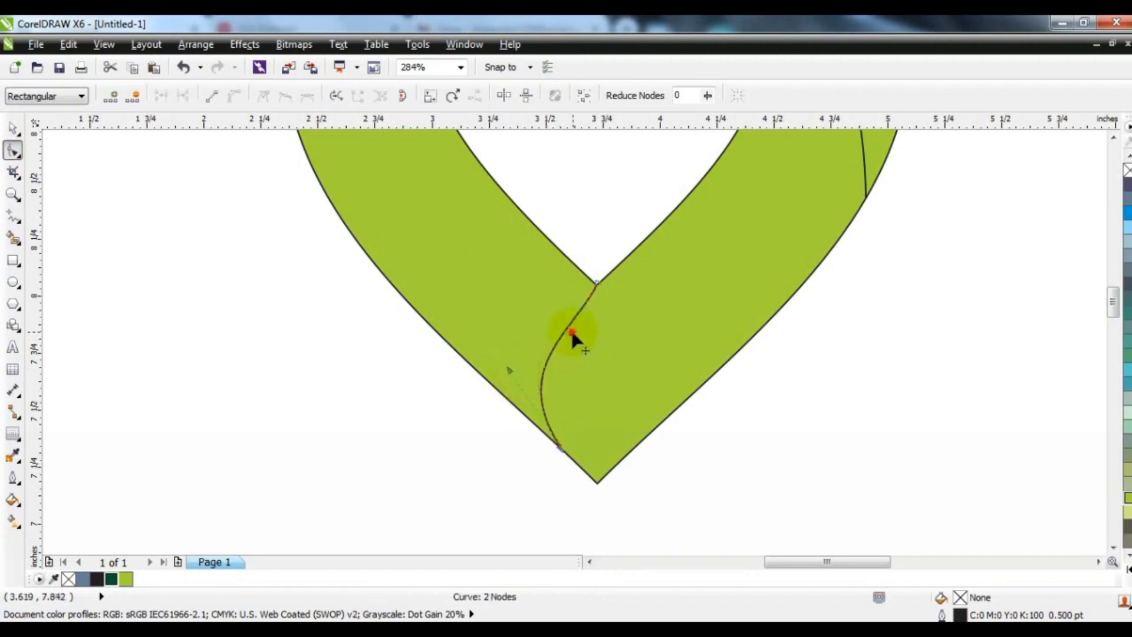
pyautogui.moveTo(571, 333); pyautogui.dragTo(560, 328)
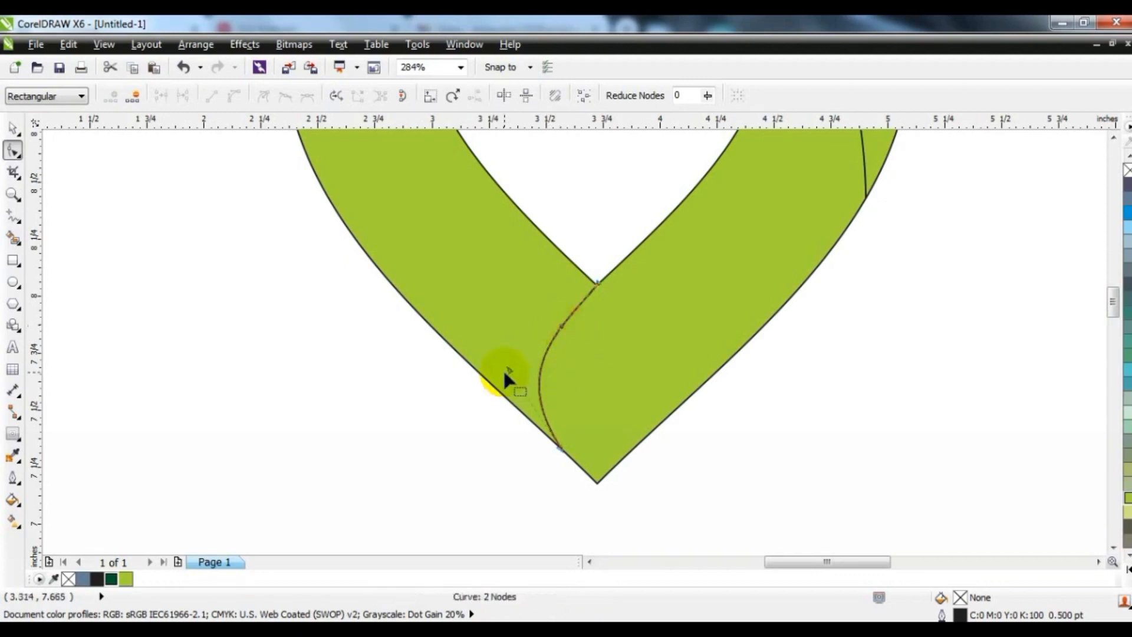
pyautogui.moveTo(506, 373); pyautogui.dragTo(511, 365)
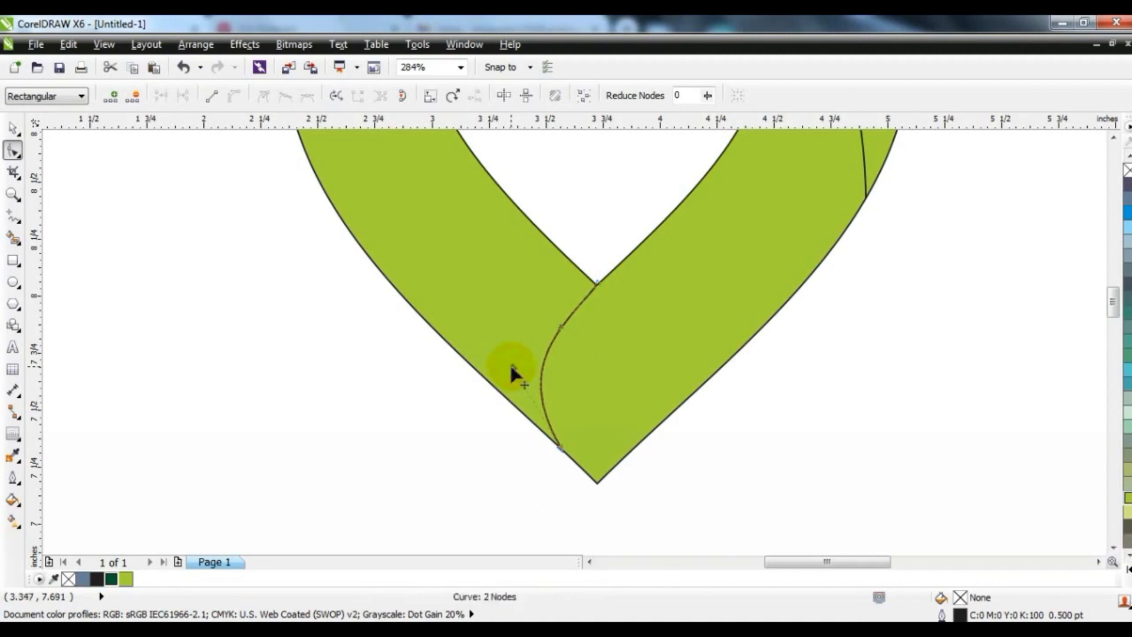
pyautogui.click(12, 127)
pyautogui.press('F3')
pyautogui.press('Escape')
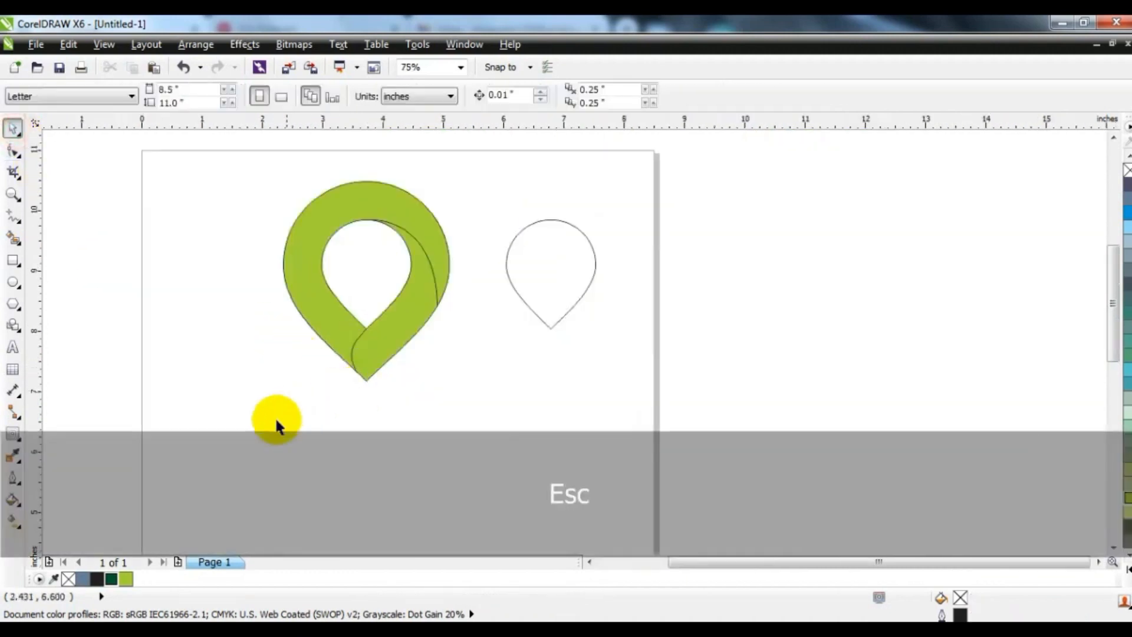
# Step: Create filled shapes from the pin's two divided regions with Smart Fill, using the blue fill C40 M20 Y0 K40
pyautogui.click(10, 198)
pyautogui.moveTo(293, 175); pyautogui.dragTo(572, 384)
pyautogui.click(13, 128)
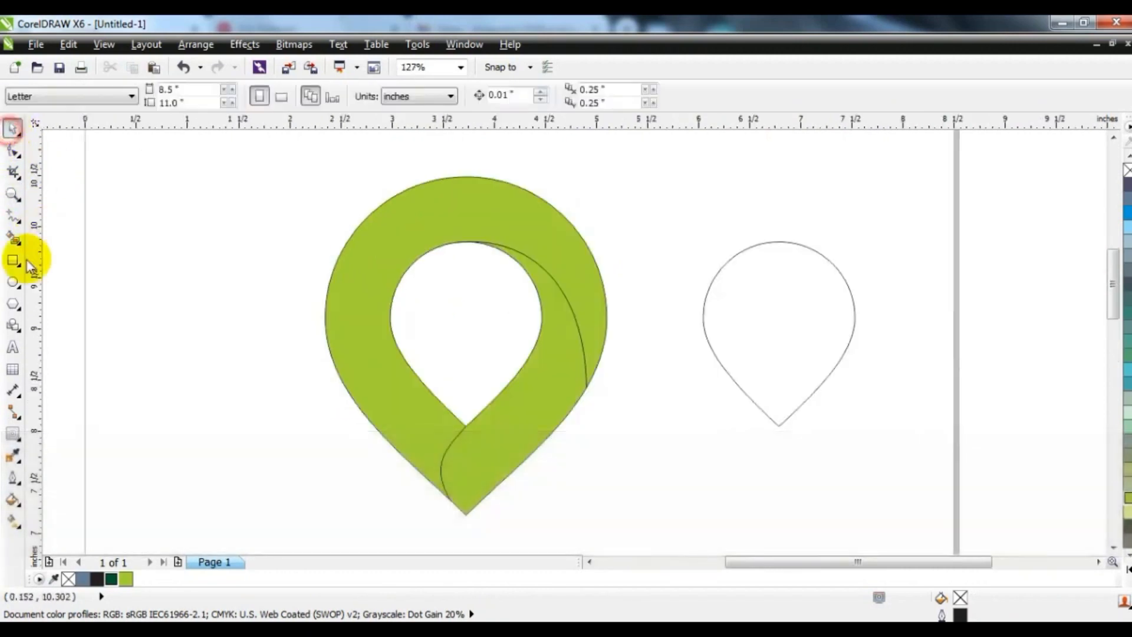
pyautogui.click(12, 237)
pyautogui.click(538, 229)
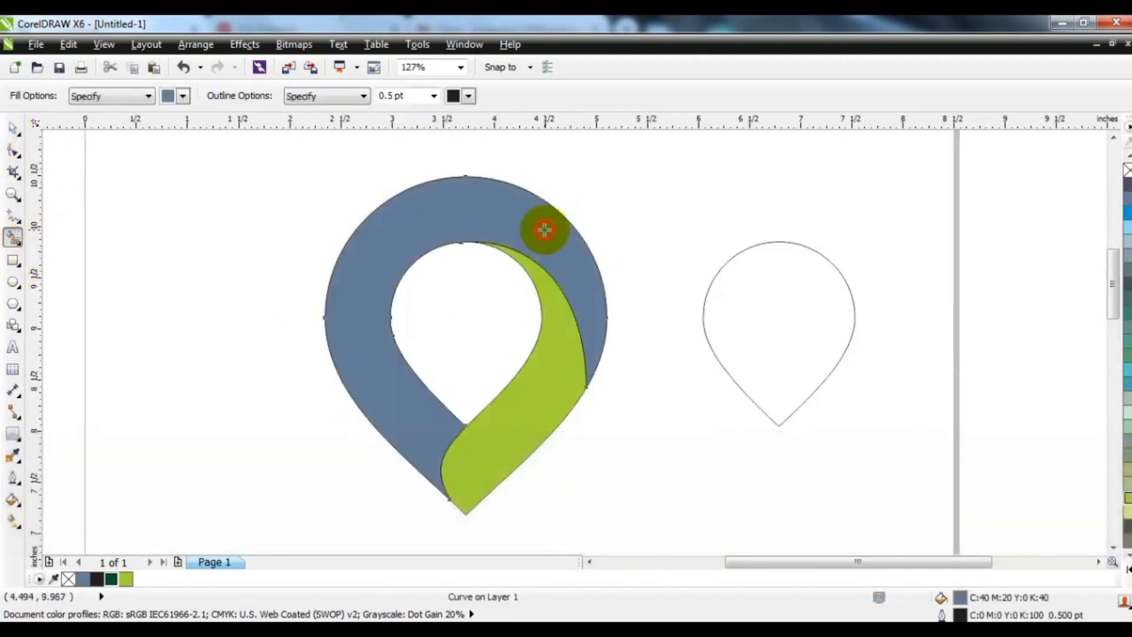
pyautogui.click(564, 349)
pyautogui.click(12, 129)
pyautogui.click(151, 306)
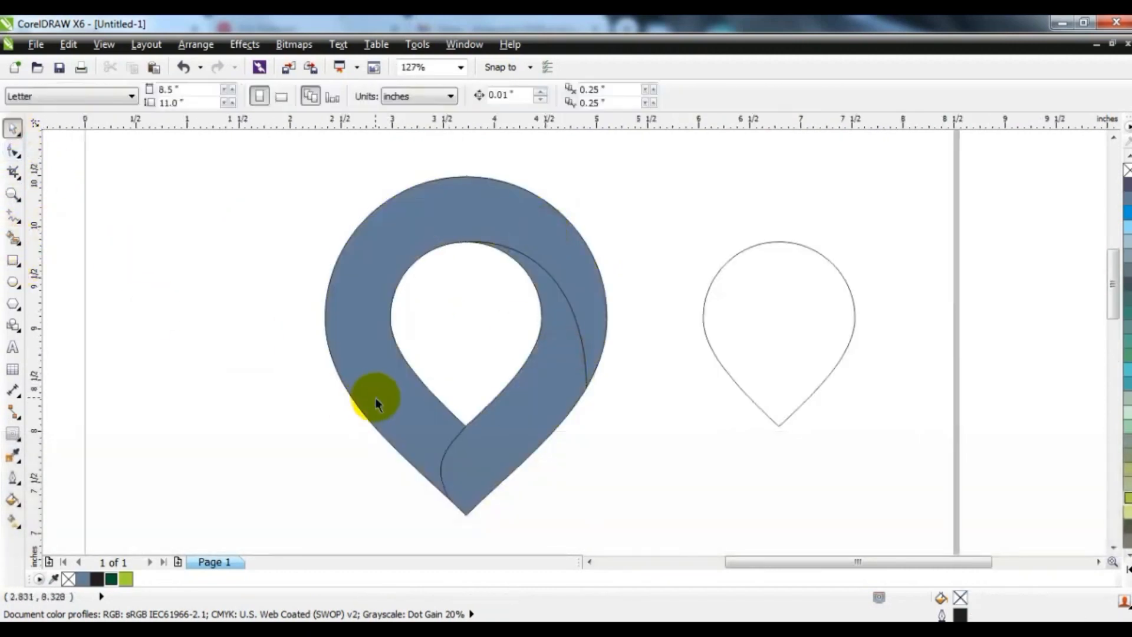
# Step: Move the two blue pin pieces together about 3.1 in to the left, off the original green pin
pyautogui.click(377, 398)
pyautogui.keyDown('shift'); pyautogui.click(545, 414); pyautogui.keyUp('shift')
pyautogui.moveTo(590, 264); pyautogui.dragTo(273, 272)
# Step: Delete the original green pin and its two dividing curves, and move the blue pieces about 2.2 in right, back onto the page
pyautogui.click(384, 368)
pyautogui.press('Delete')
pyautogui.click(560, 347)
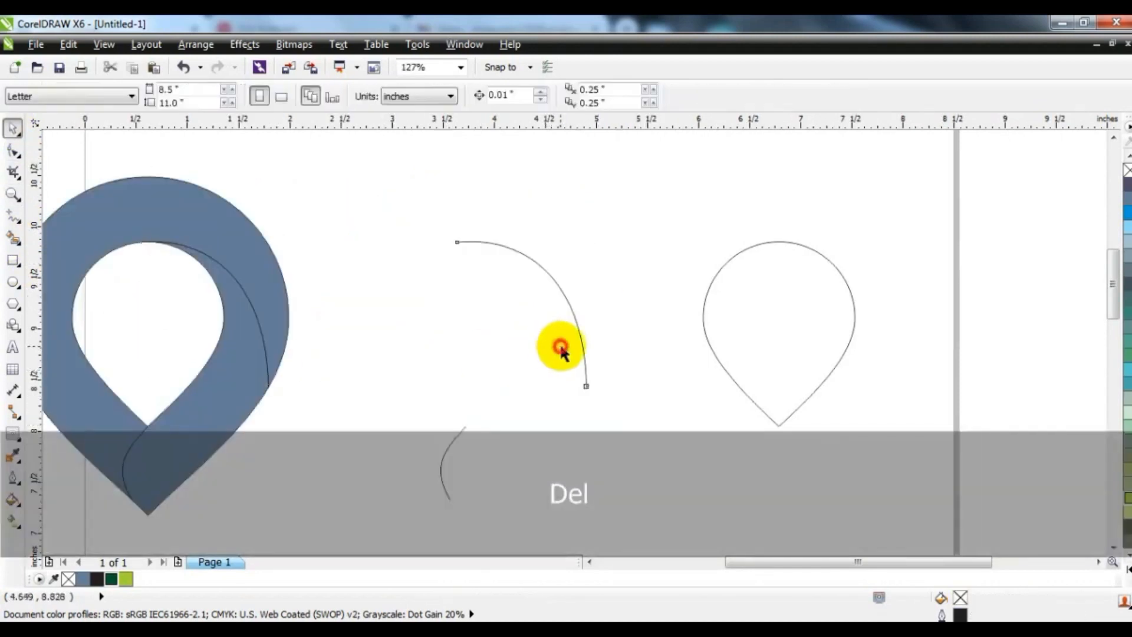
pyautogui.moveTo(609, 222); pyautogui.dragTo(408, 482)
pyautogui.press('Delete')
pyautogui.moveTo(334, 189); pyautogui.dragTo(44, 489)
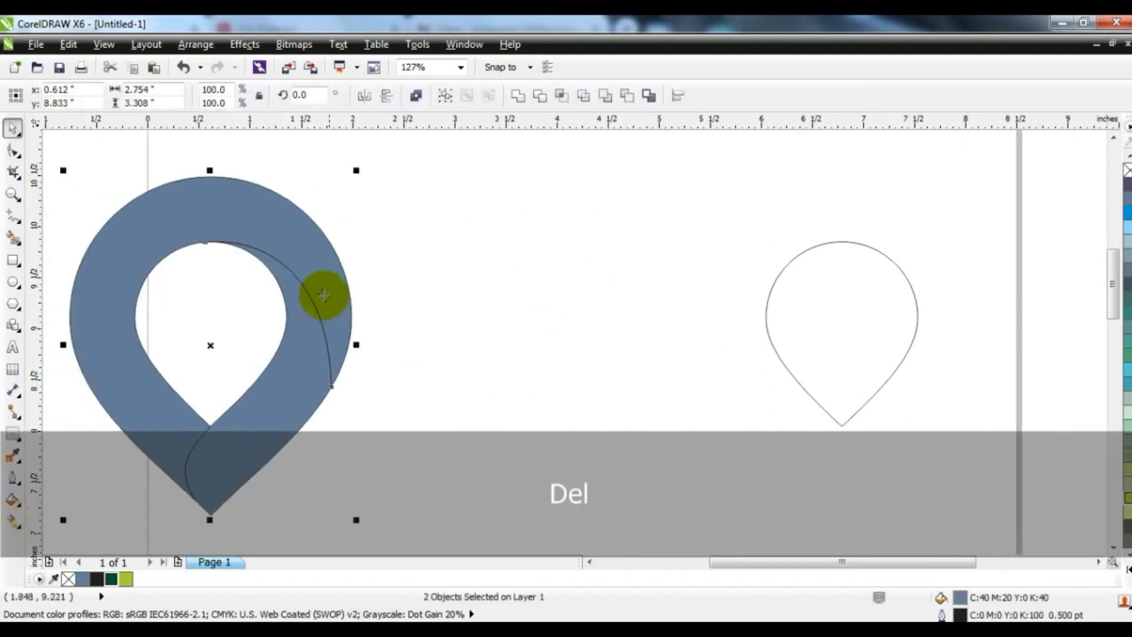
pyautogui.moveTo(323, 295); pyautogui.dragTo(551, 293)
# Step: Fill the pin's upper piece with a uniform CMYK green of C88 M15 Y100 K4
pyautogui.click(497, 224)
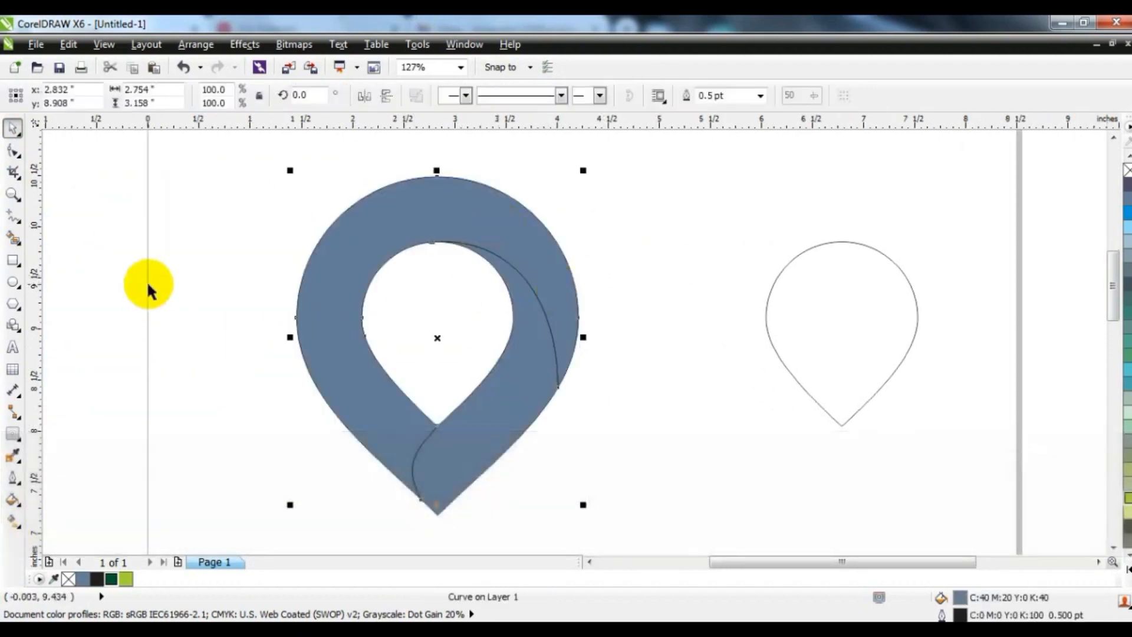
pyautogui.click(12, 502)
pyautogui.click(57, 377)
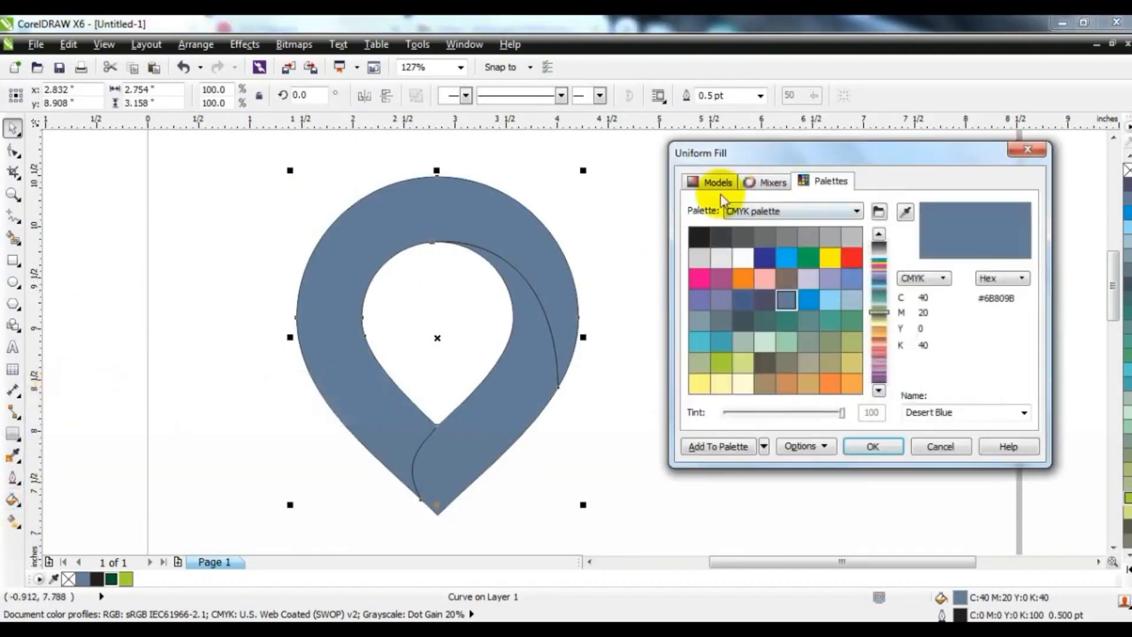
pyautogui.click(721, 189)
pyautogui.moveTo(882, 240); pyautogui.dragTo(890, 351)
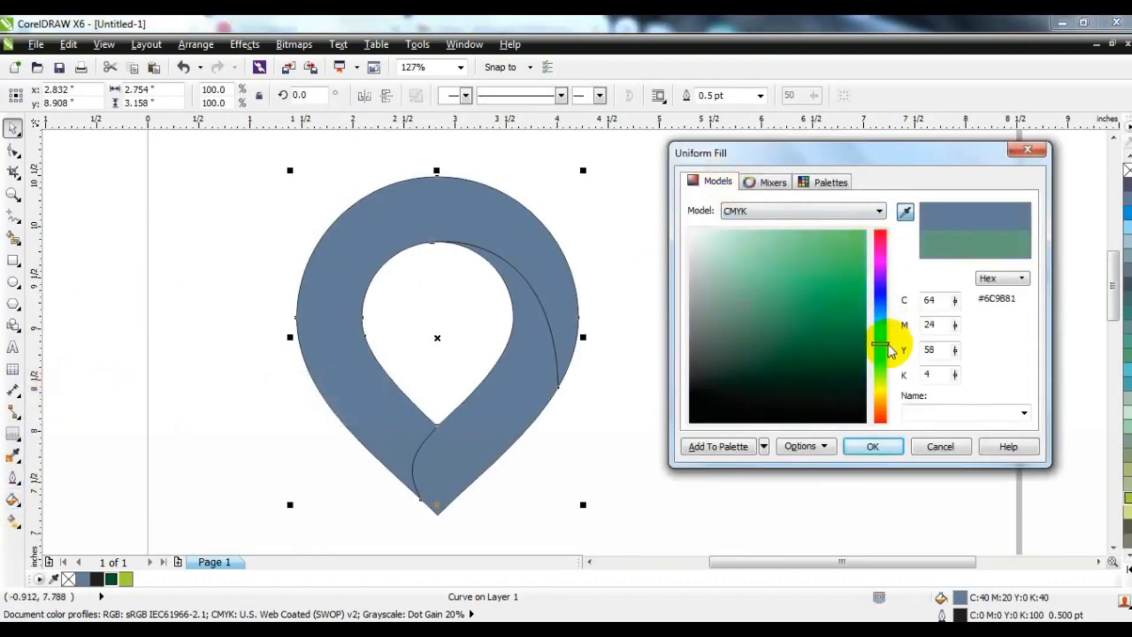
pyautogui.moveTo(847, 299); pyautogui.dragTo(849, 309)
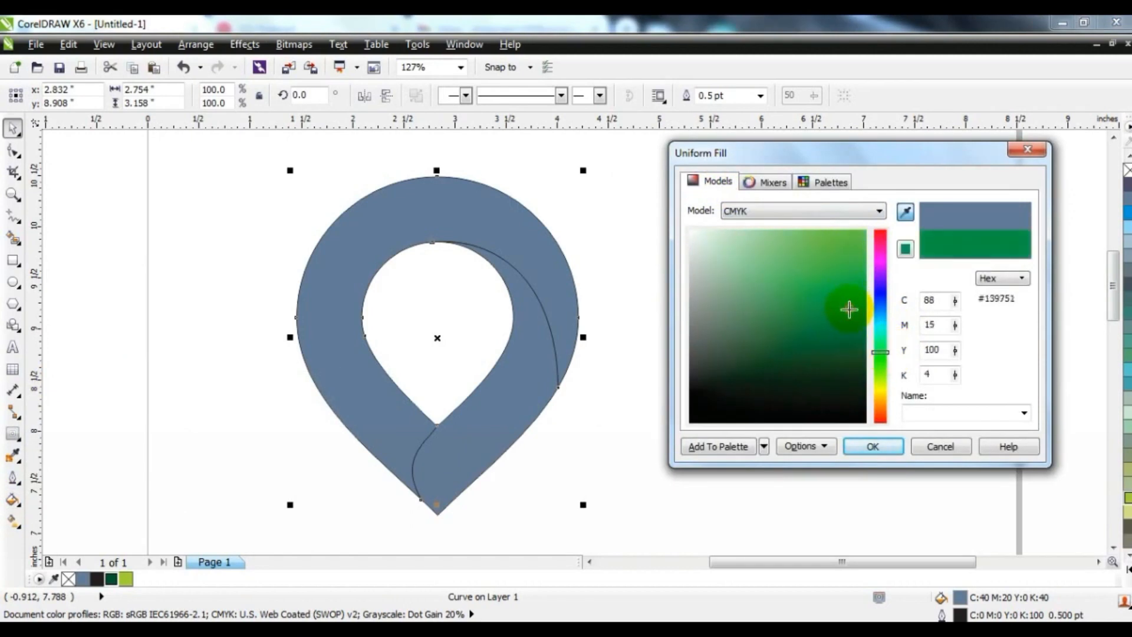
pyautogui.click(872, 446)
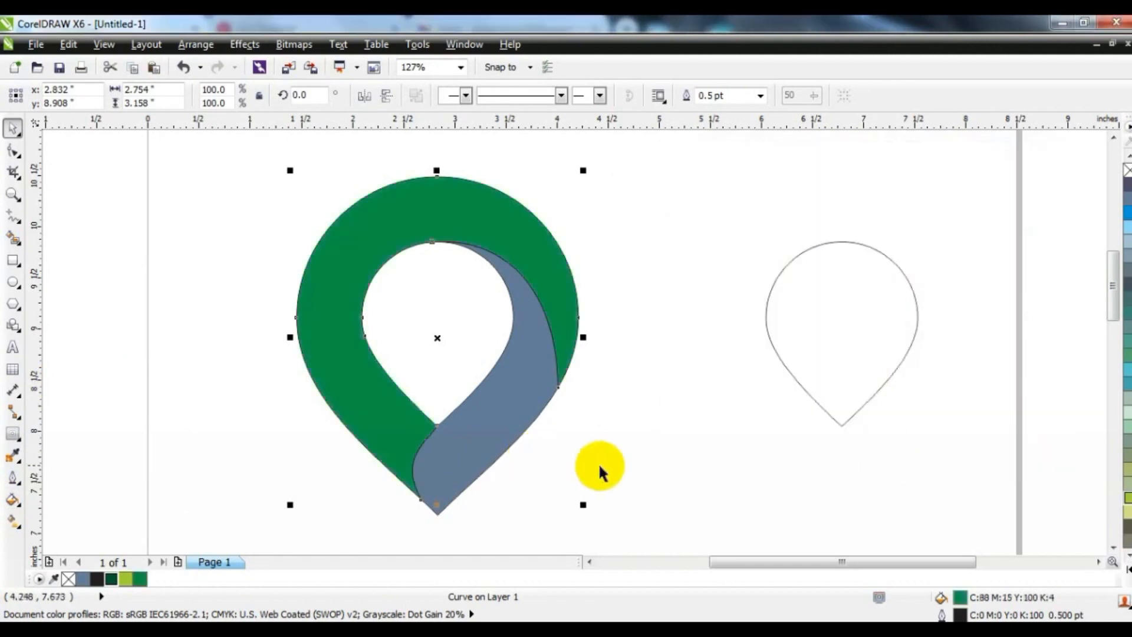
pyautogui.click(603, 462)
# Step: Apply a linear fountain fill to the upper piece, running upward from green through lime green to yellow at the top
pyautogui.click(366, 384)
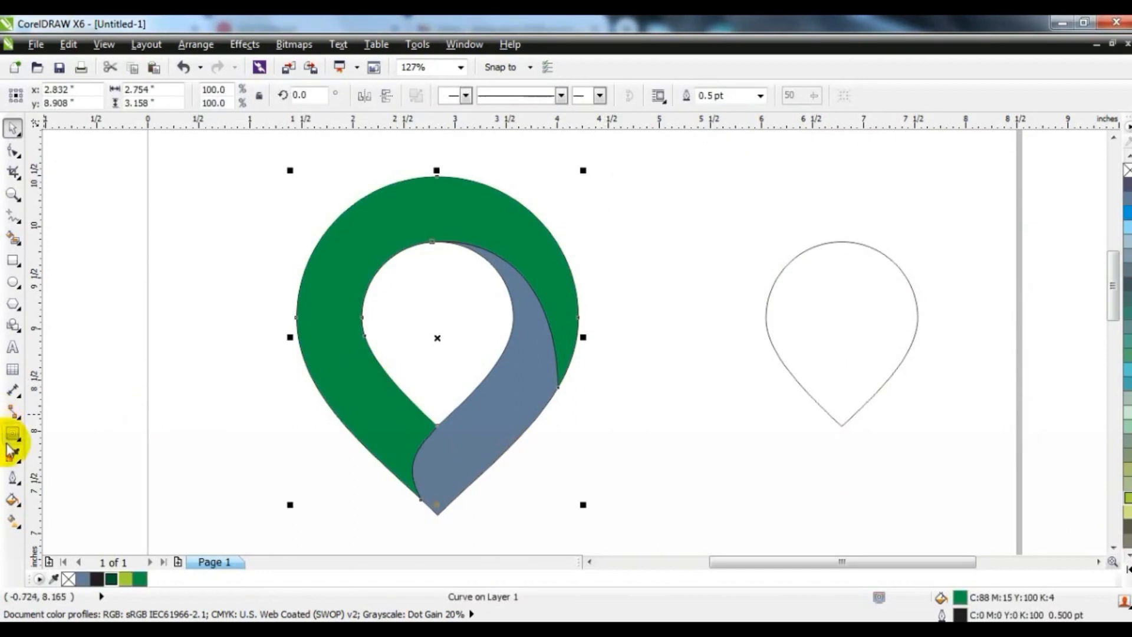
pyautogui.click(13, 521)
pyautogui.moveTo(388, 375); pyautogui.dragTo(428, 193)
pyautogui.moveTo(387, 375); pyautogui.dragTo(386, 400)
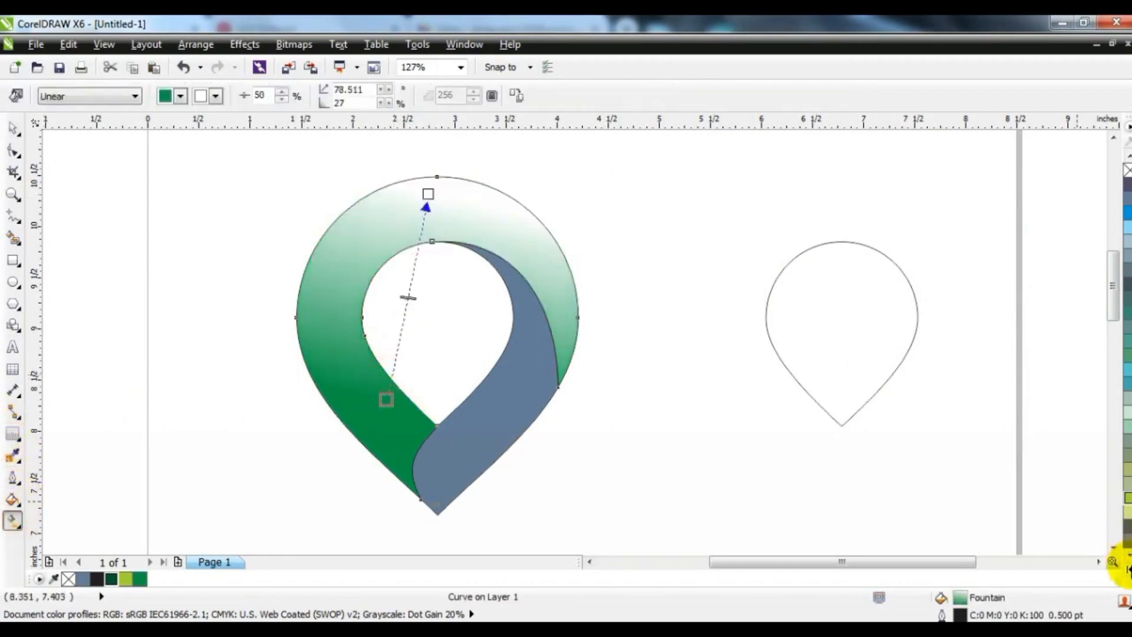
pyautogui.moveTo(490, 373); pyautogui.dragTo(403, 313)
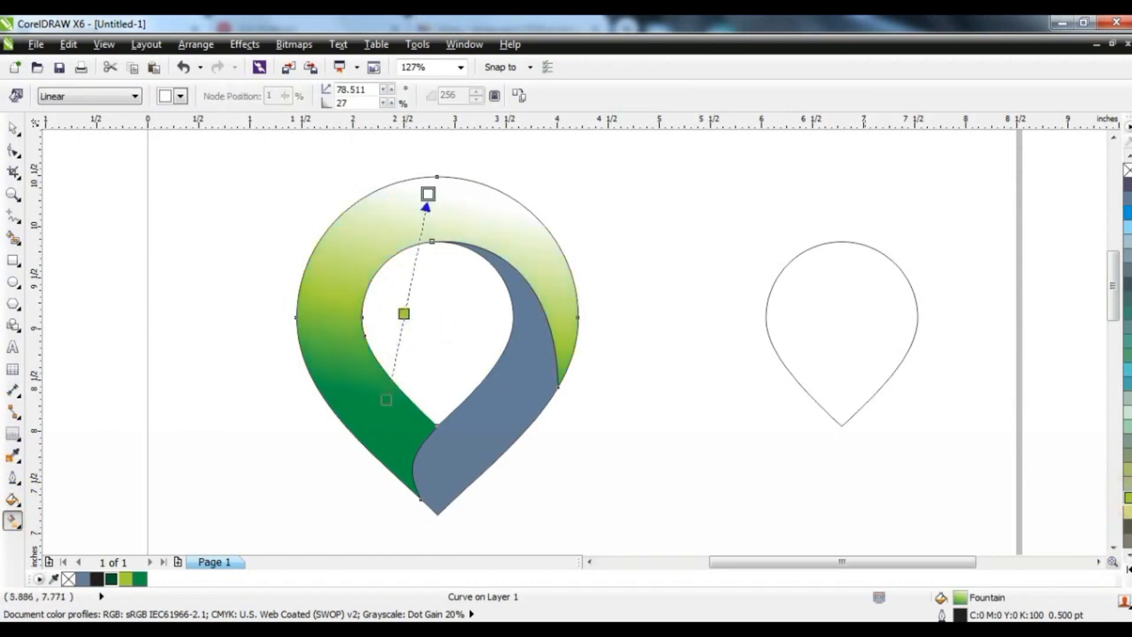
pyautogui.click(1129, 570)
pyautogui.moveTo(1083, 367); pyautogui.dragTo(426, 192)
# Step: Change the upper piece's gradient to radial, with its yellow centre at the hole's upper-left edge and green outside
pyautogui.click(50, 96)
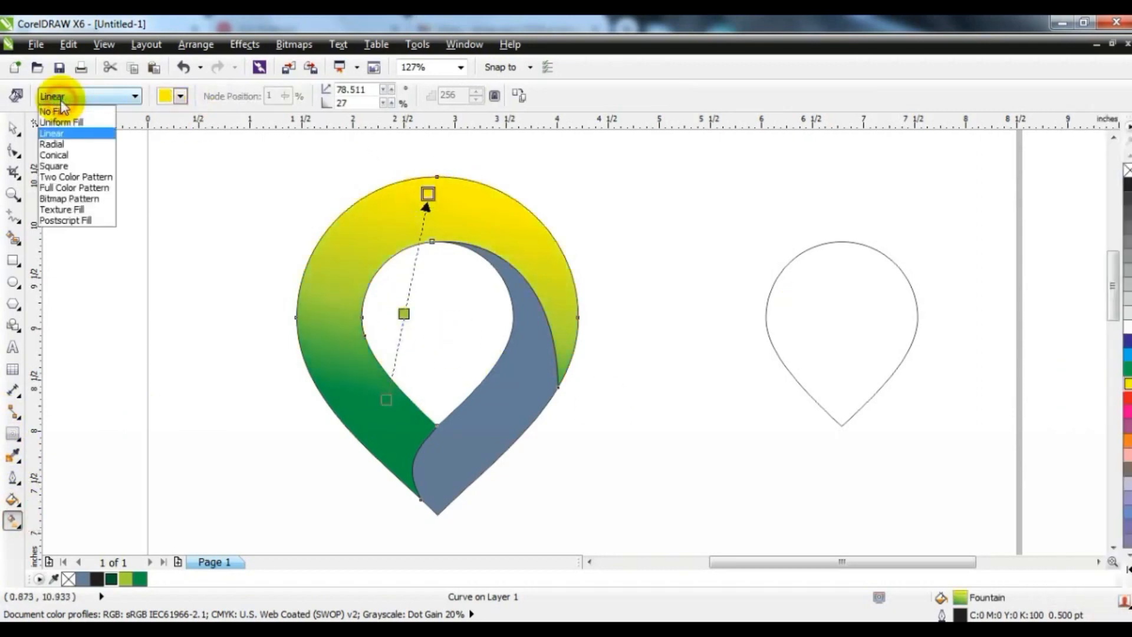
pyautogui.click(54, 141)
pyautogui.moveTo(397, 253); pyautogui.dragTo(453, 351)
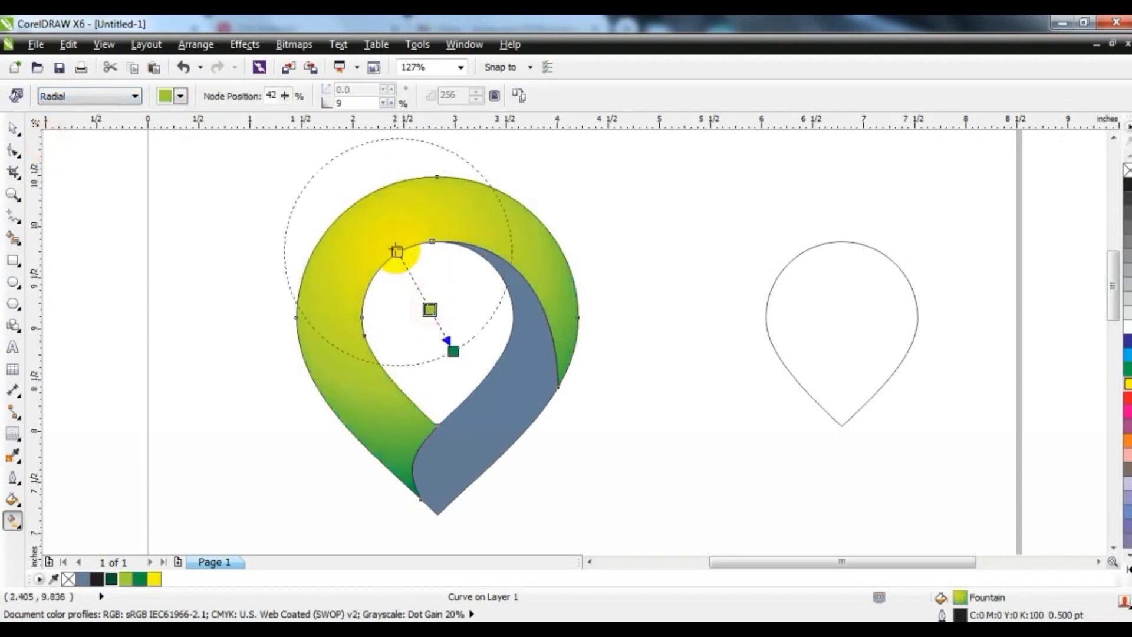
pyautogui.moveTo(397, 252); pyautogui.dragTo(403, 257)
pyautogui.moveTo(453, 351); pyautogui.dragTo(432, 363)
pyautogui.click(13, 127)
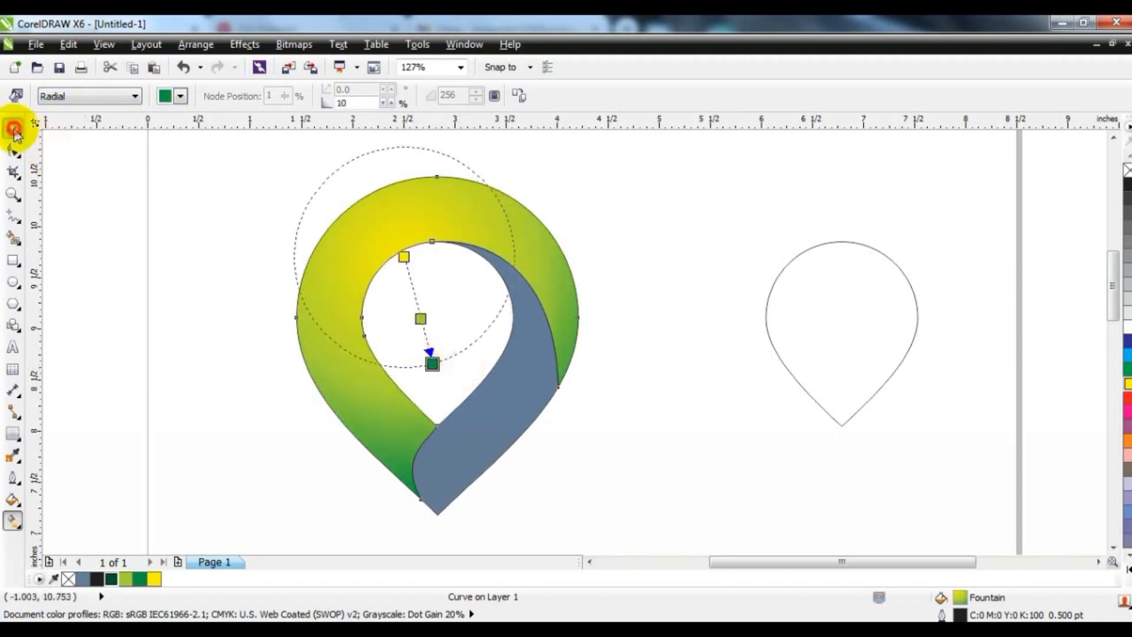
pyautogui.click(112, 344)
# Step: Fill the lower blue piece with a linear gradient from green C88 M15 Y100 K4 through lime green to yellow near the pin's tip
pyautogui.click(466, 442)
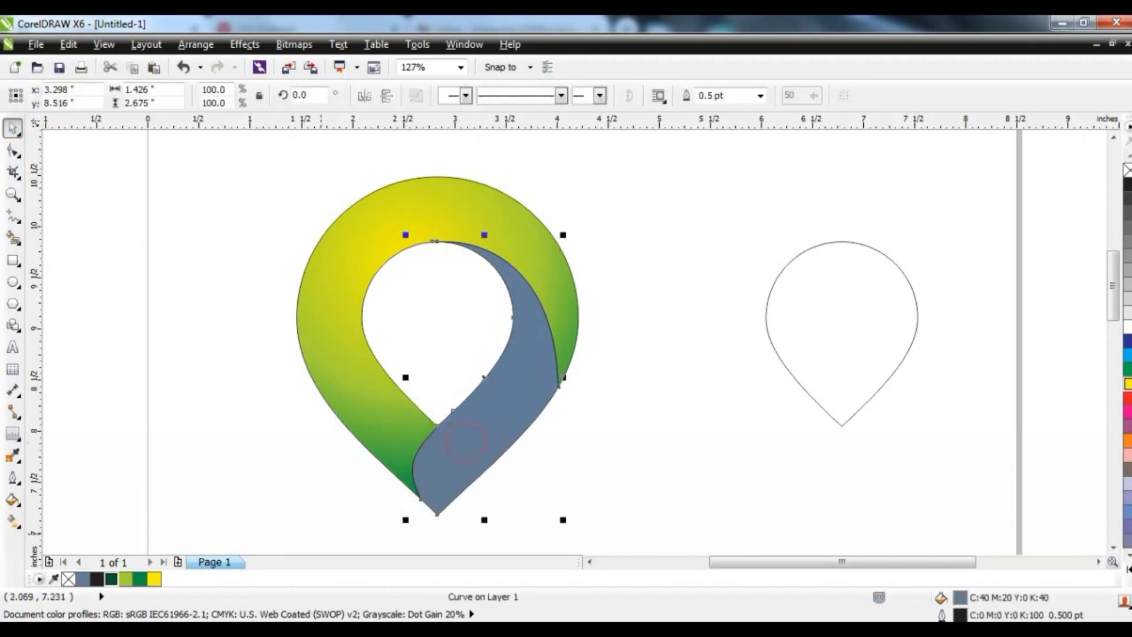
pyautogui.click(138, 580)
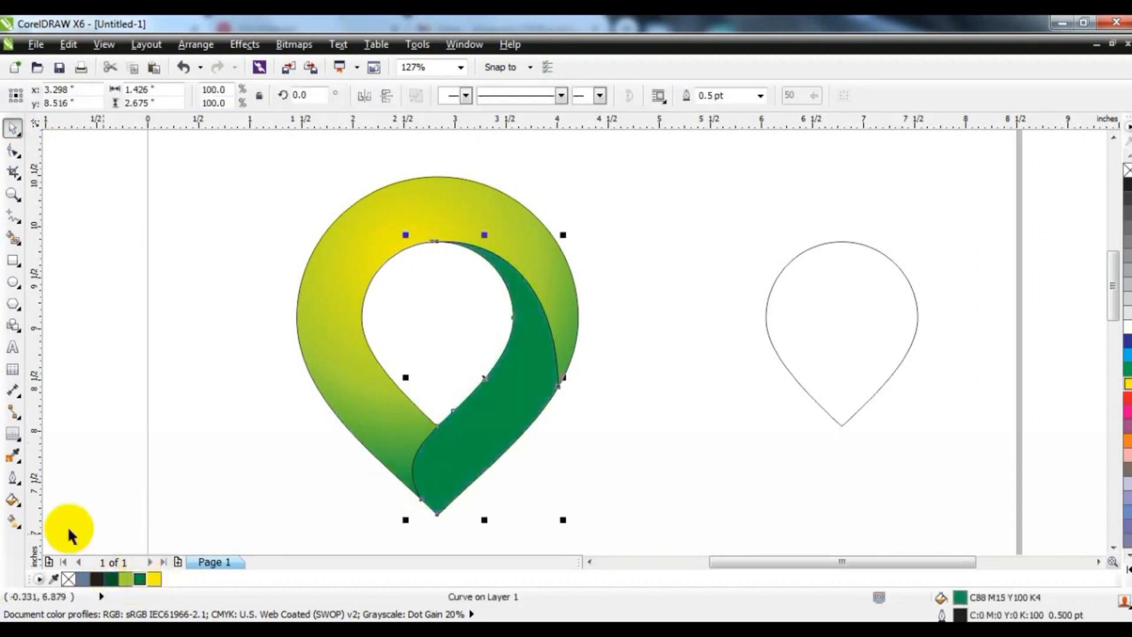
pyautogui.click(13, 520)
pyautogui.moveTo(535, 335); pyautogui.dragTo(445, 444)
pyautogui.moveTo(125, 579); pyautogui.dragTo(494, 386)
pyautogui.moveTo(154, 579); pyautogui.dragTo(425, 481)
pyautogui.click(483, 403)
pyautogui.moveTo(478, 414); pyautogui.dragTo(482, 408)
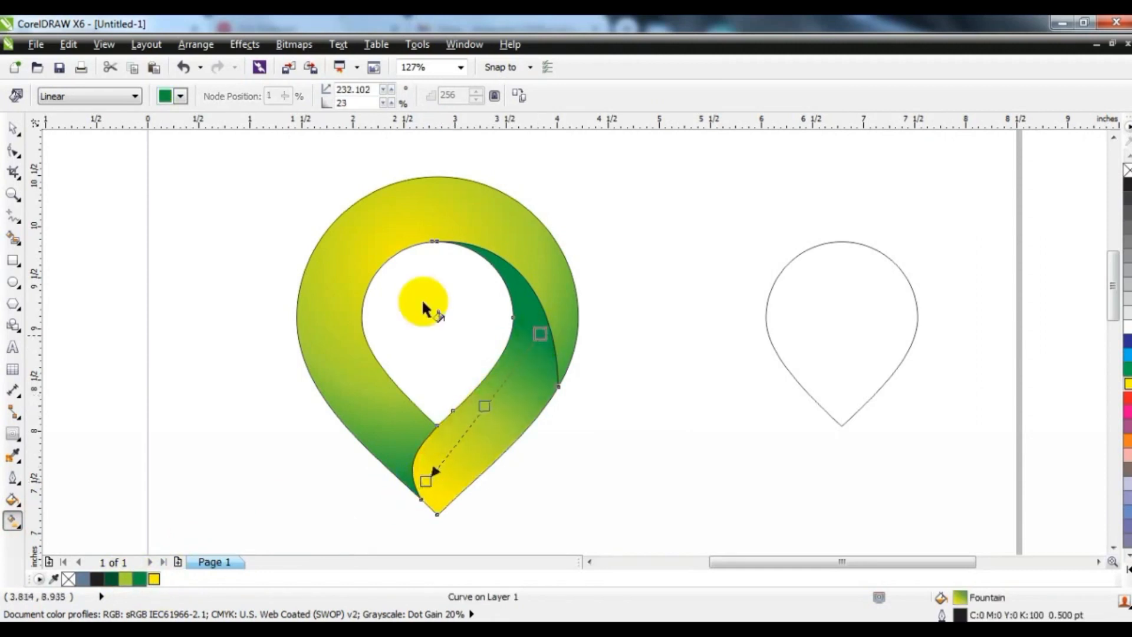
pyautogui.click(12, 128)
pyautogui.click(177, 240)
pyautogui.moveTo(262, 156); pyautogui.dragTo(597, 522)
pyautogui.moveTo(597, 521); pyautogui.dragTo(598, 522)
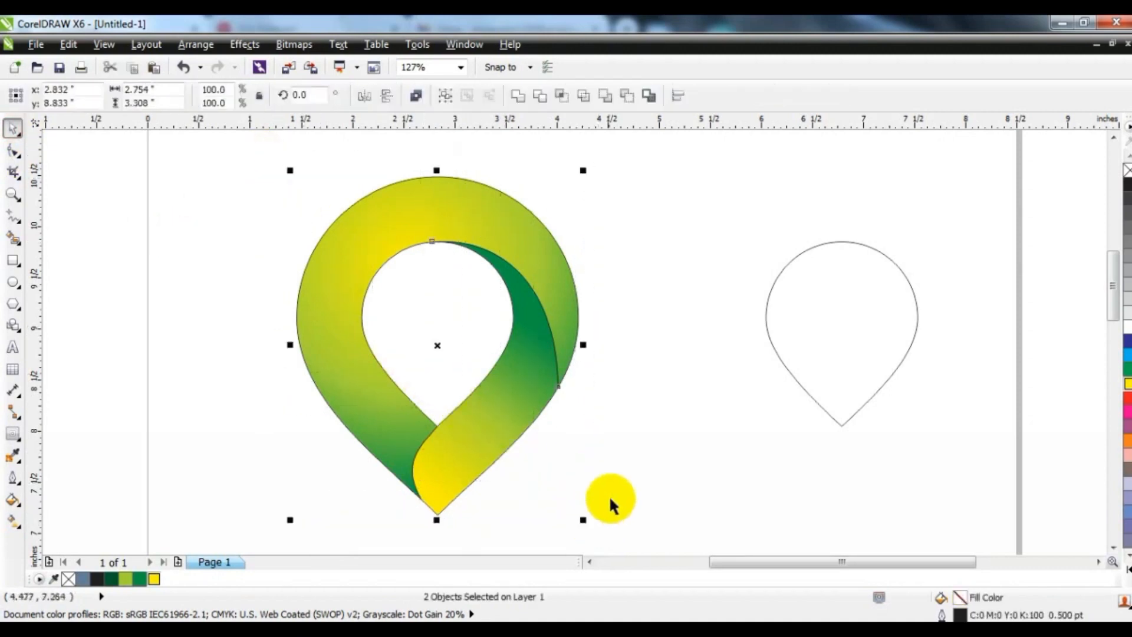
pyautogui.click(643, 464)
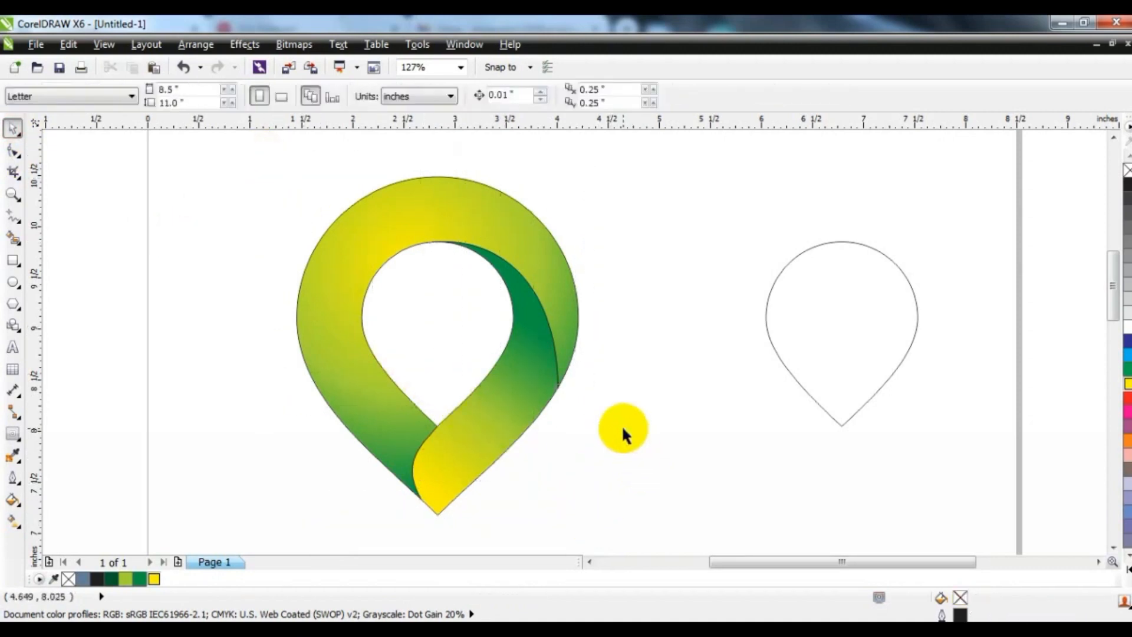
pyautogui.click(668, 453)
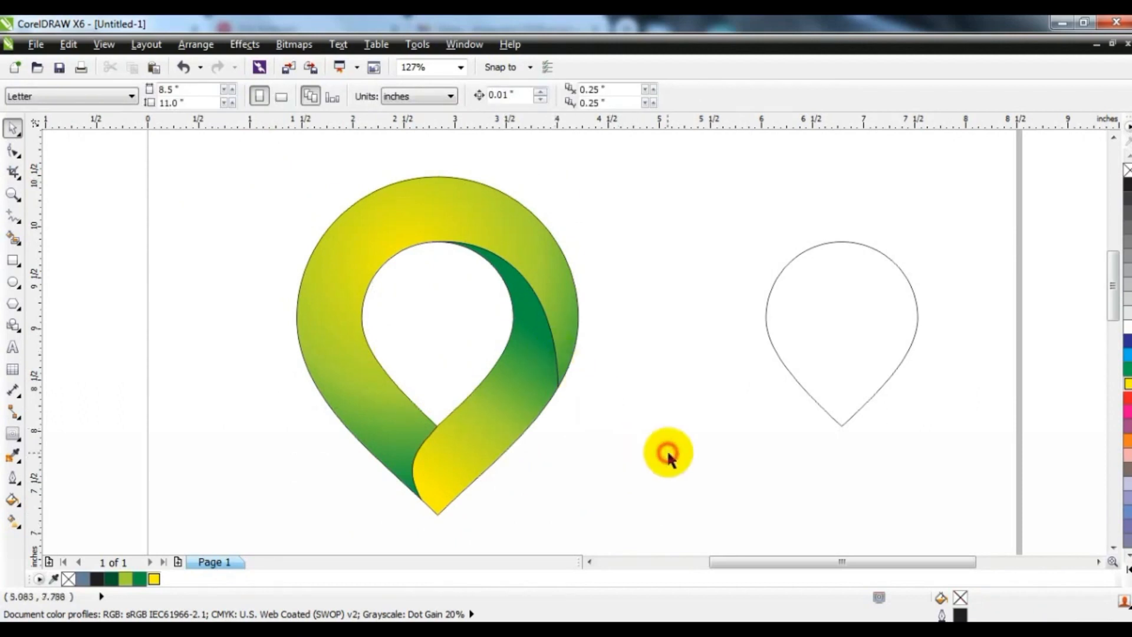
# Step: Draw a line about 0.76 inches long from the hole's tip to the pin's lower-right edge, and bend it into a left-bulging curve
pyautogui.click(13, 194)
pyautogui.moveTo(273, 310); pyautogui.dragTo(652, 538)
pyautogui.click(13, 217)
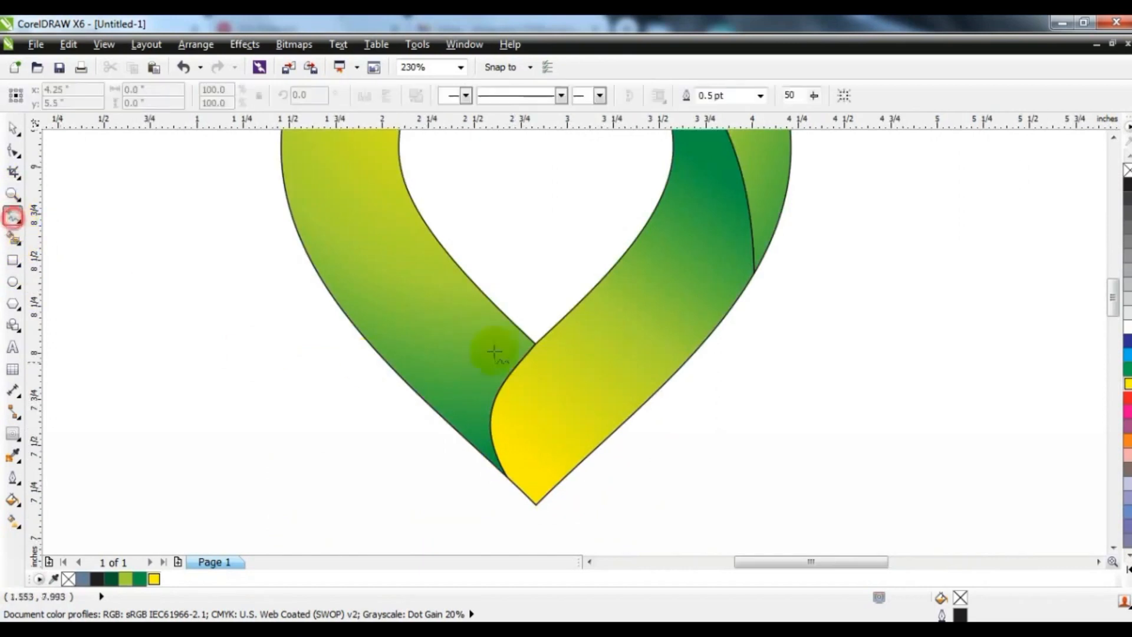
pyautogui.click(558, 483)
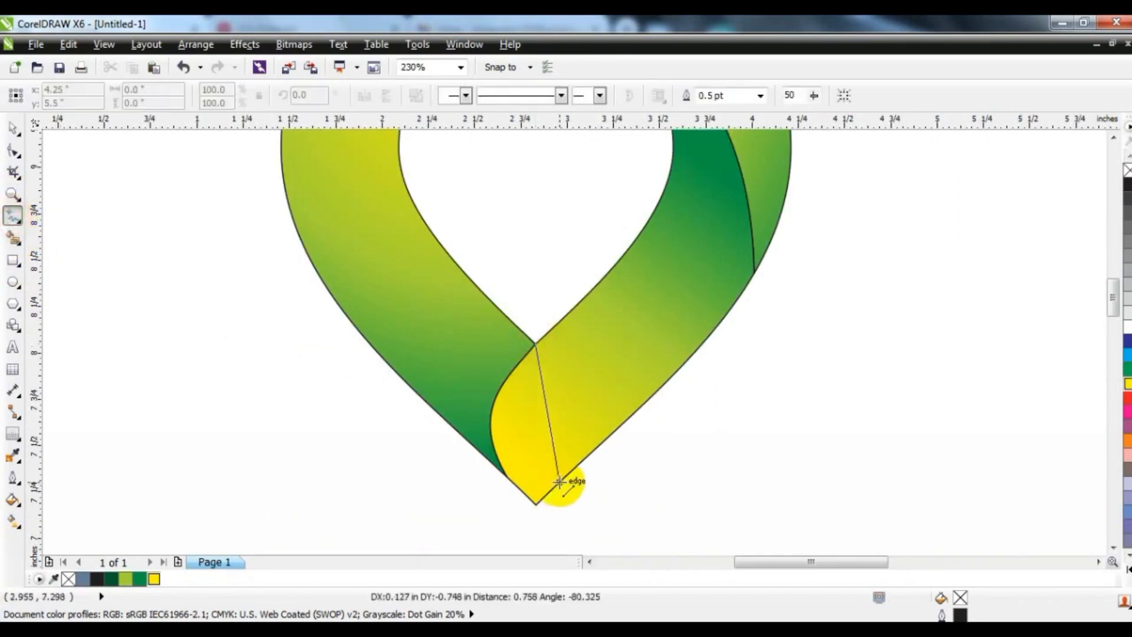
pyautogui.click(13, 150)
pyautogui.moveTo(434, 281); pyautogui.dragTo(630, 538)
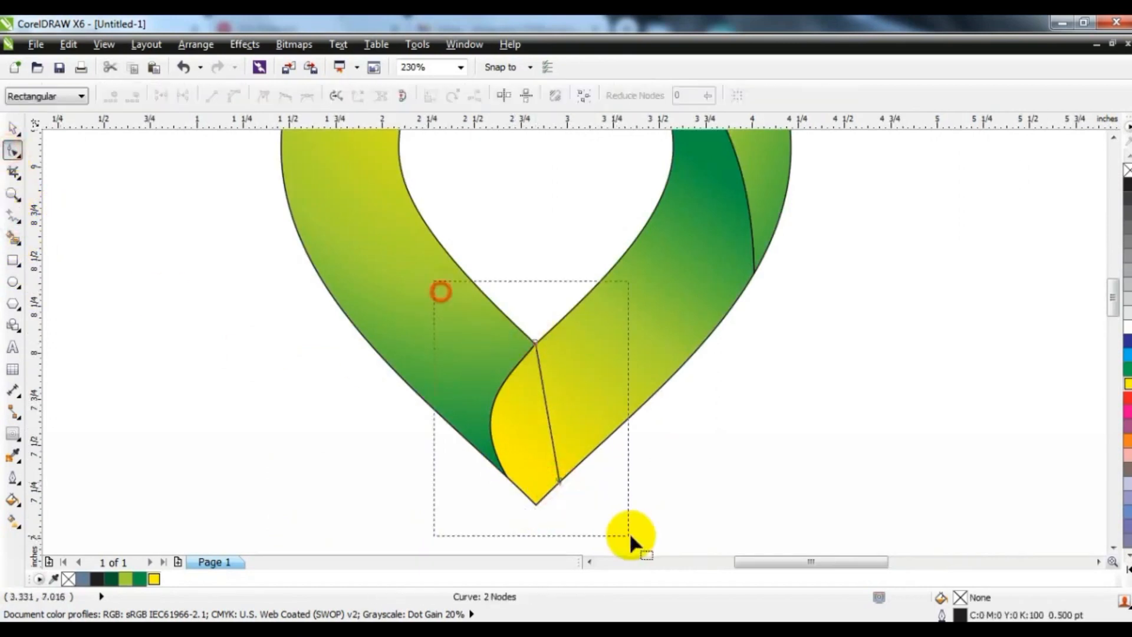
pyautogui.click(232, 97)
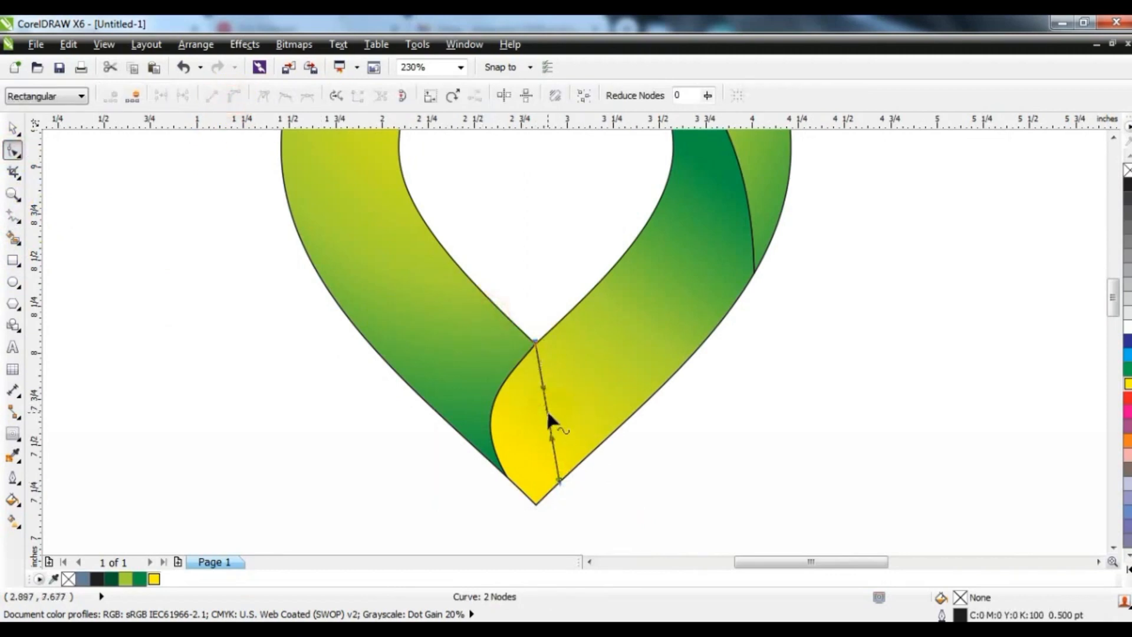
pyautogui.moveTo(548, 415); pyautogui.dragTo(526, 434)
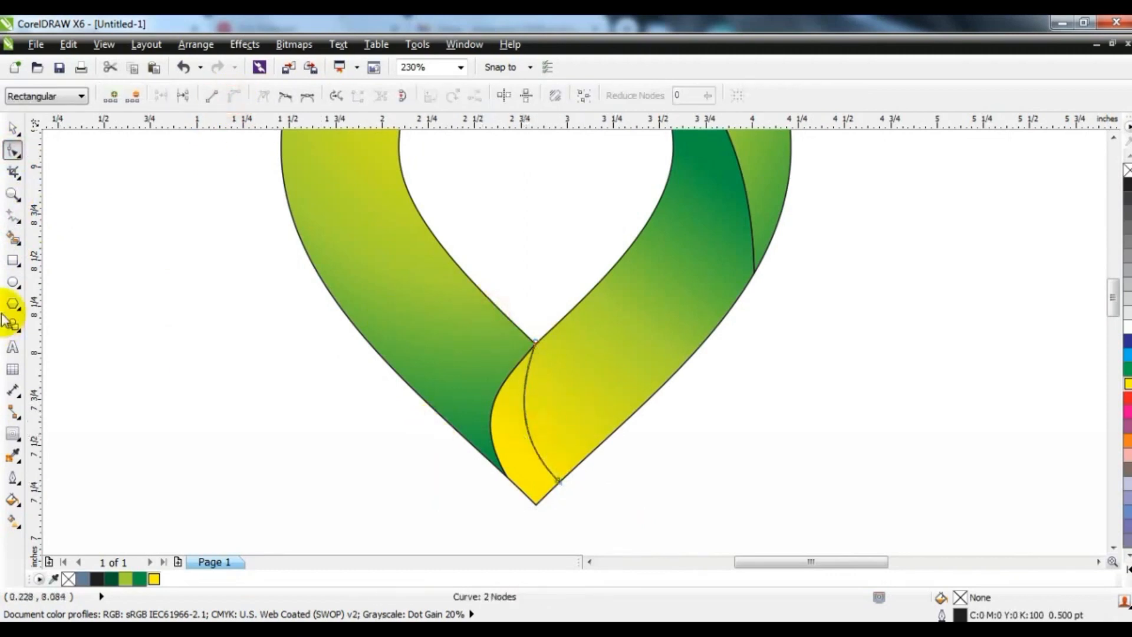
# Step: Create a separate shape from the area between the new curve and the yellow piece's left edge with Smart Fill, and fill it white
pyautogui.click(13, 238)
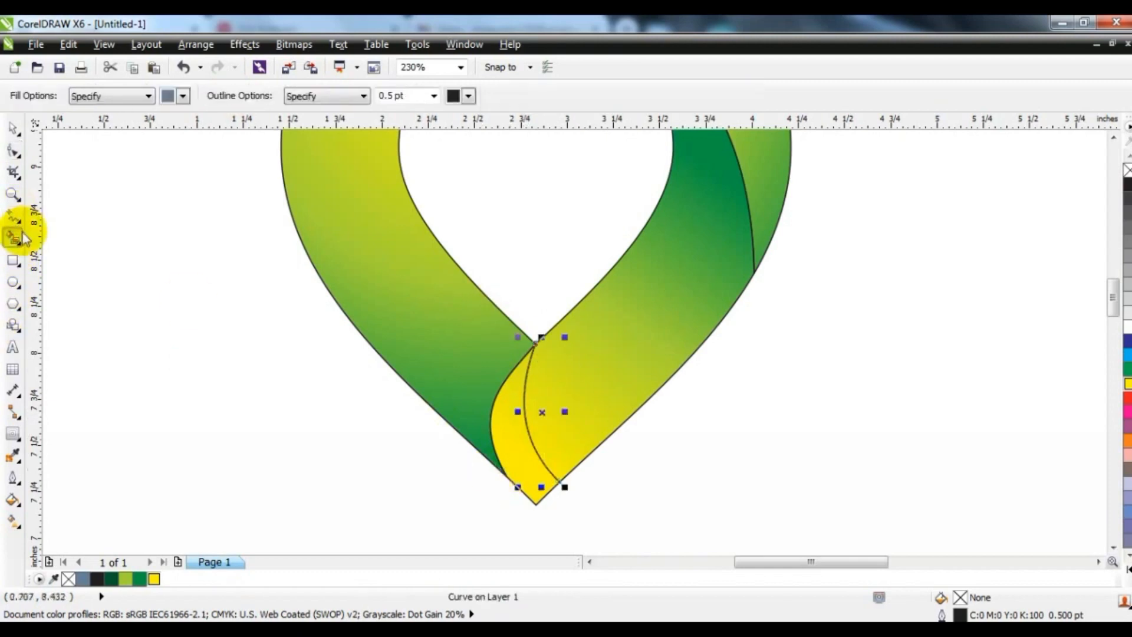
pyautogui.click(512, 456)
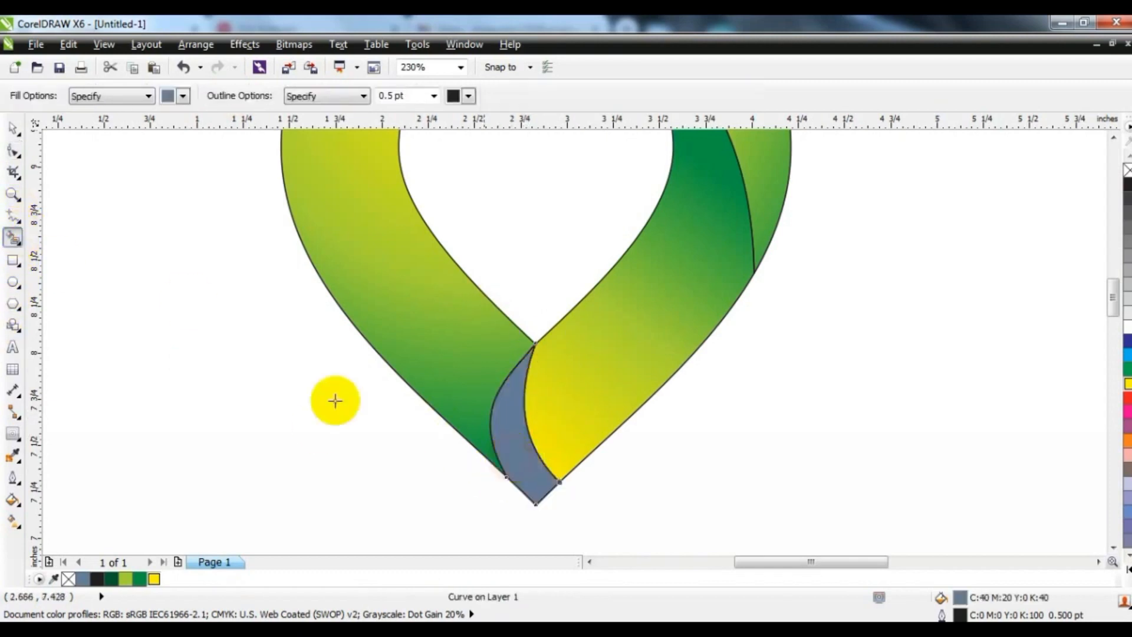
pyautogui.click(13, 127)
pyautogui.click(151, 580)
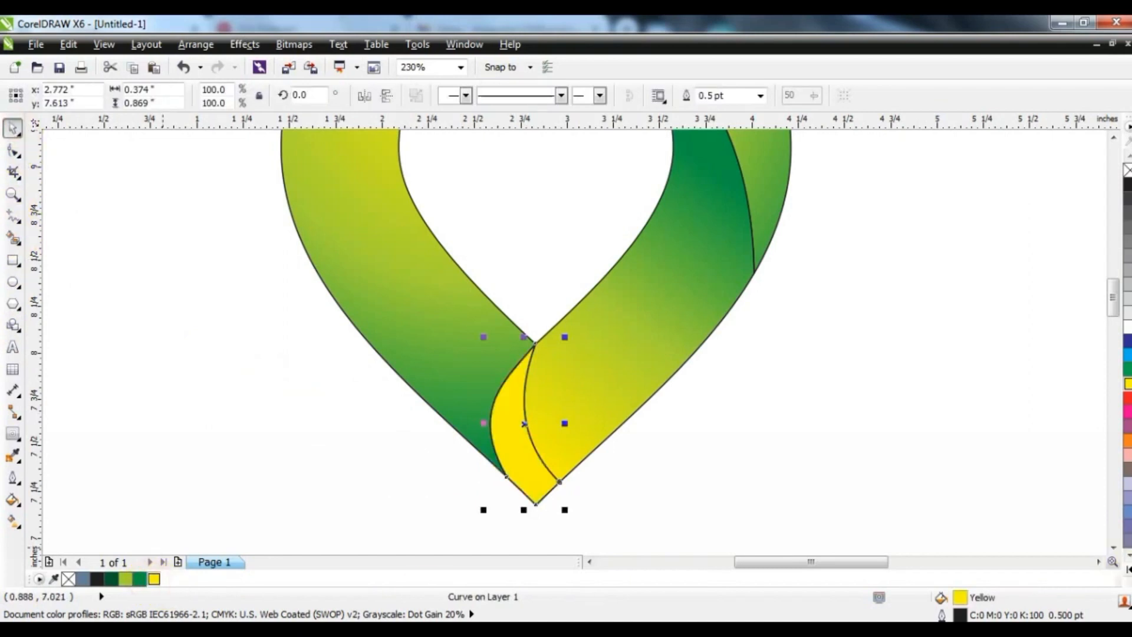
pyautogui.click(1126, 567)
pyautogui.click(1081, 313)
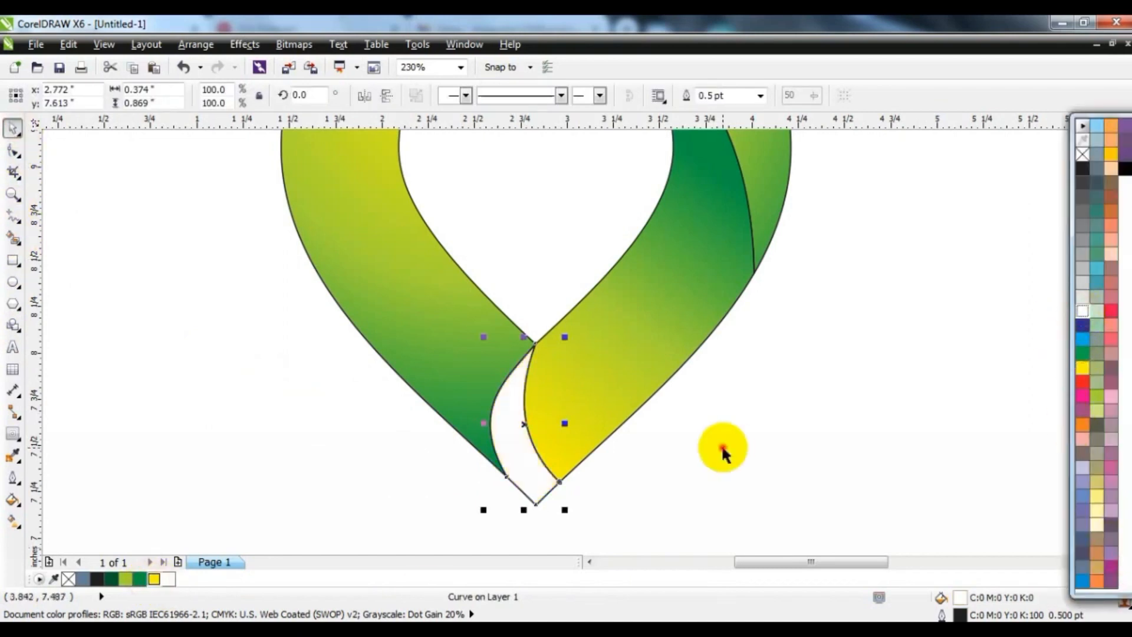
pyautogui.click(723, 448)
pyautogui.click(458, 448)
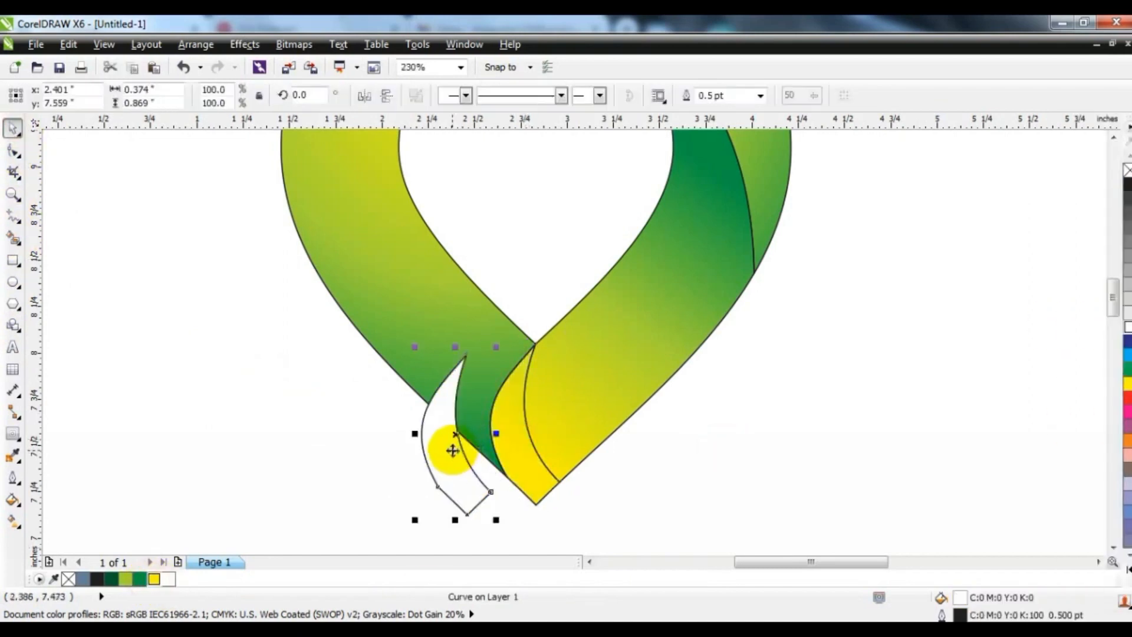
pyautogui.hotkey('ctrl', 'z')
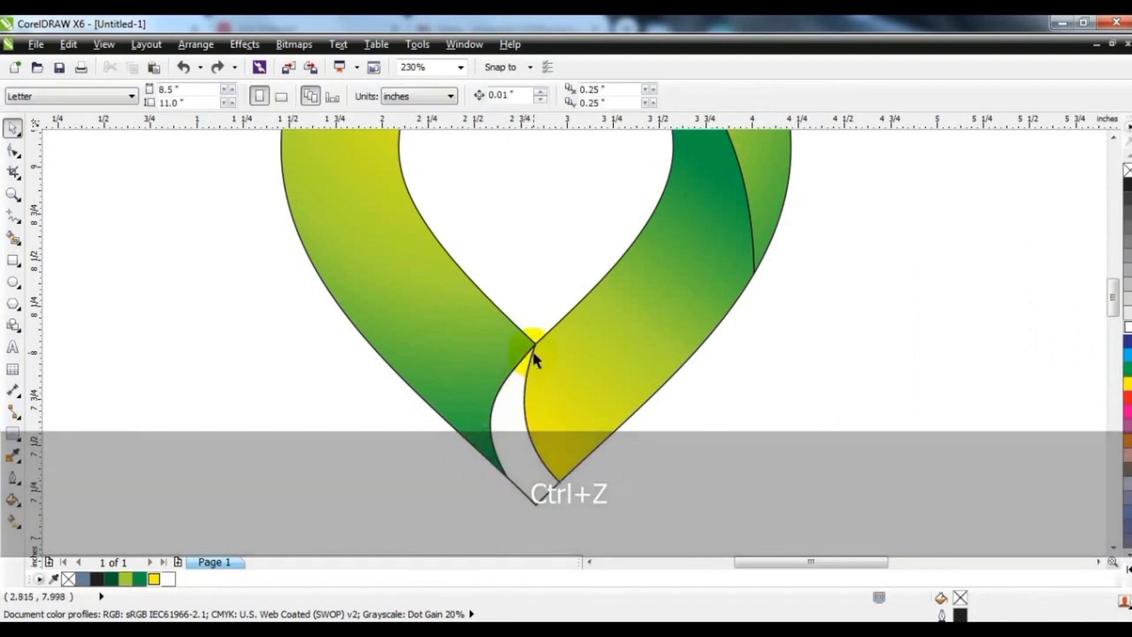
pyautogui.moveTo(538, 353); pyautogui.dragTo(553, 355)
pyautogui.hotkey('ctrl', 'z')
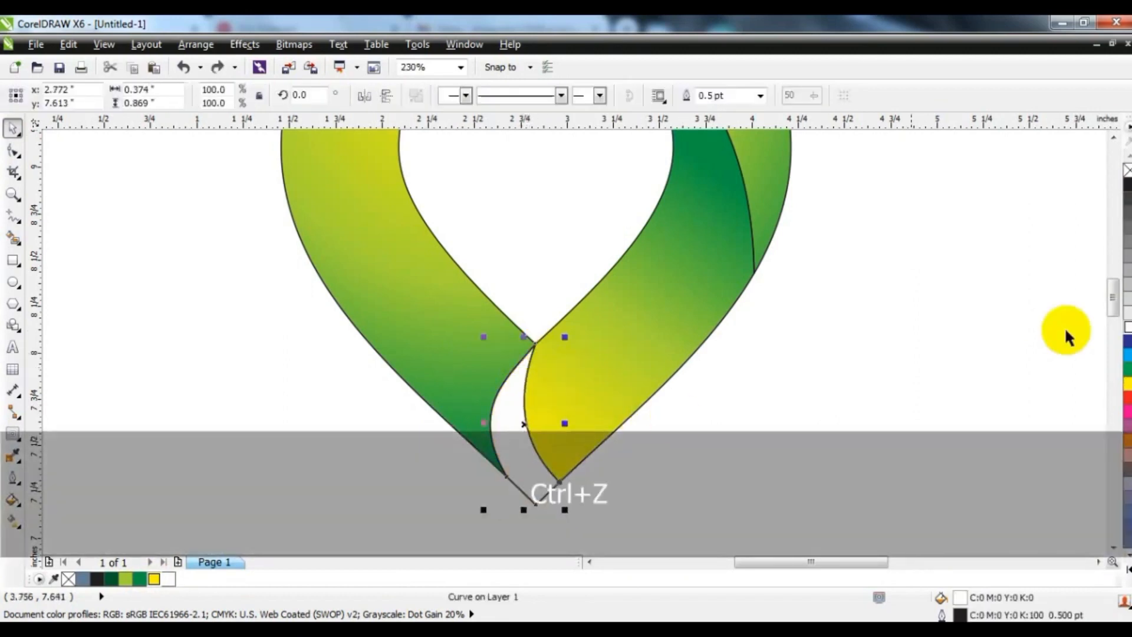
# Step: Remove the outline from the white tip shape and delete the curved dividing line beside it
pyautogui.rightClick(1126, 171)
pyautogui.click(873, 380)
pyautogui.click(560, 451)
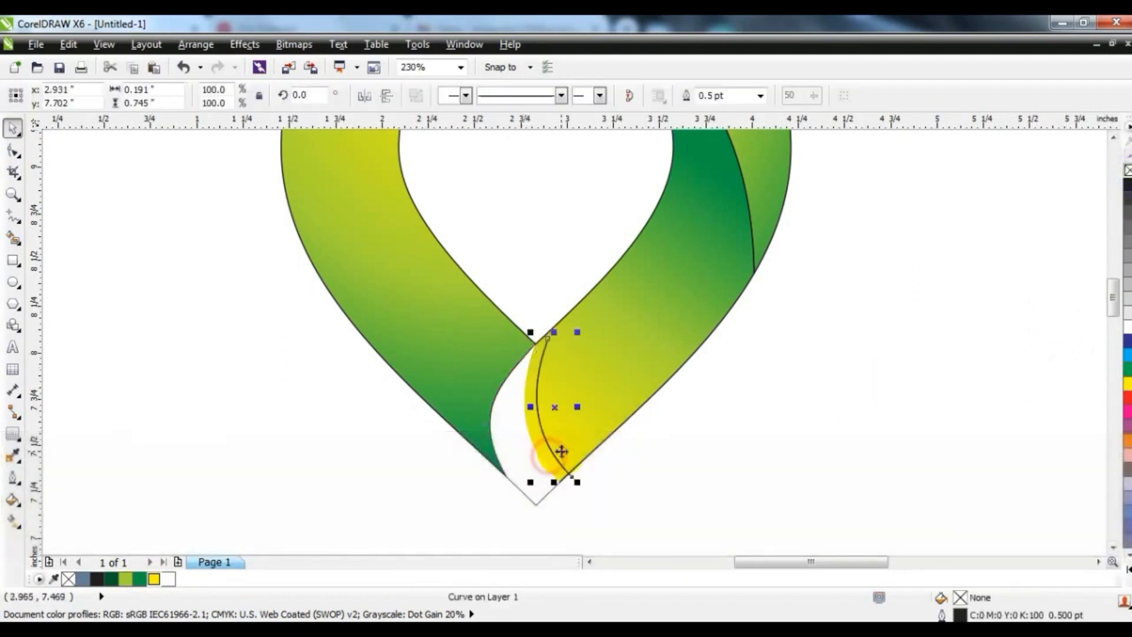
pyautogui.press('Delete')
# Step: Apply a linear transparency to the white tip shape, fading from opaque at its left edge to transparent toward the right
pyautogui.click(519, 461)
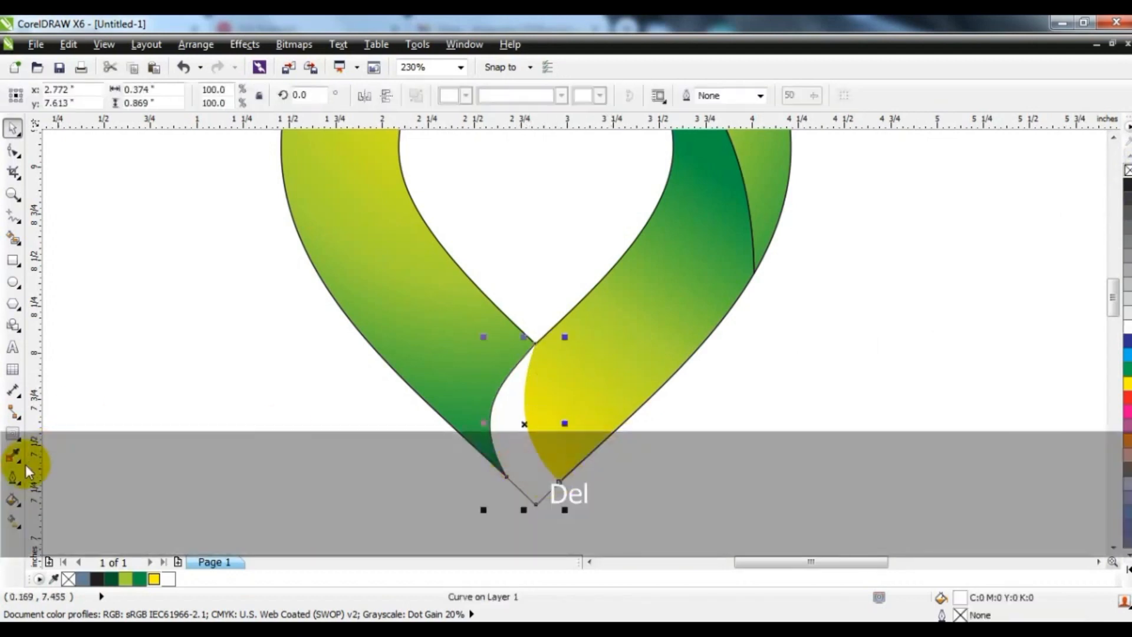
pyautogui.click(17, 437)
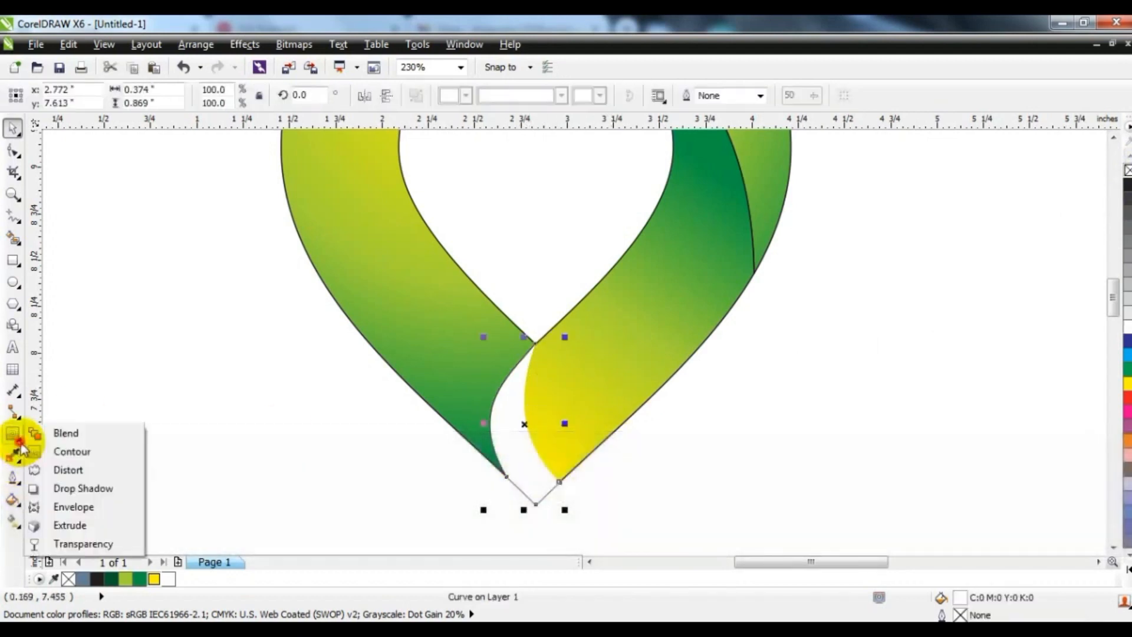
pyautogui.click(57, 548)
pyautogui.moveTo(472, 469); pyautogui.dragTo(550, 423)
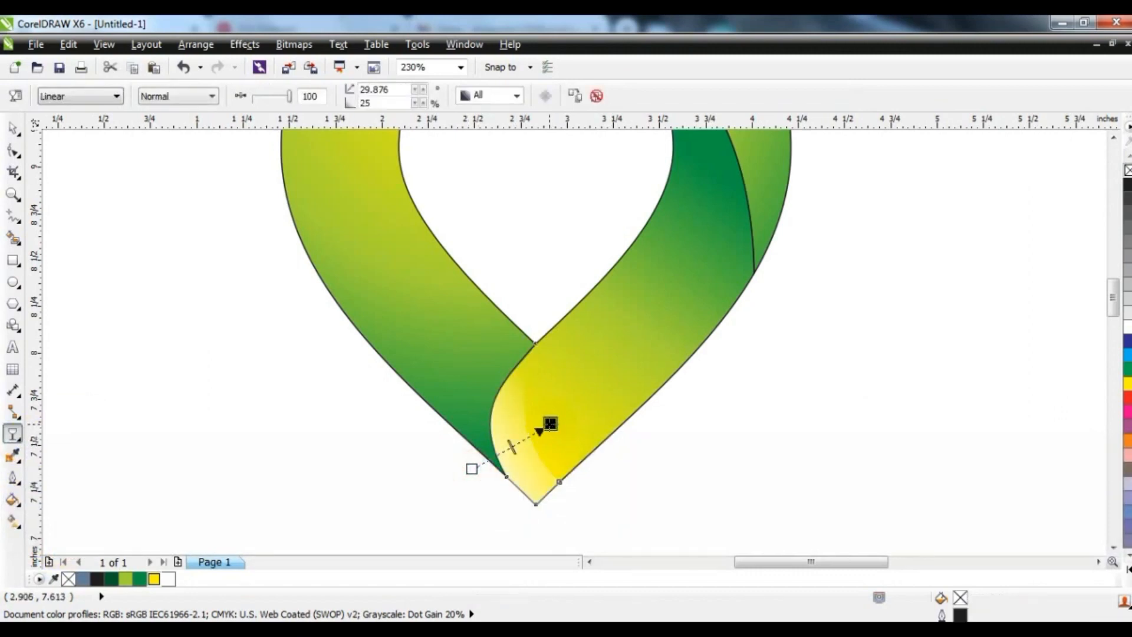
pyautogui.moveTo(472, 469); pyautogui.dragTo(497, 454)
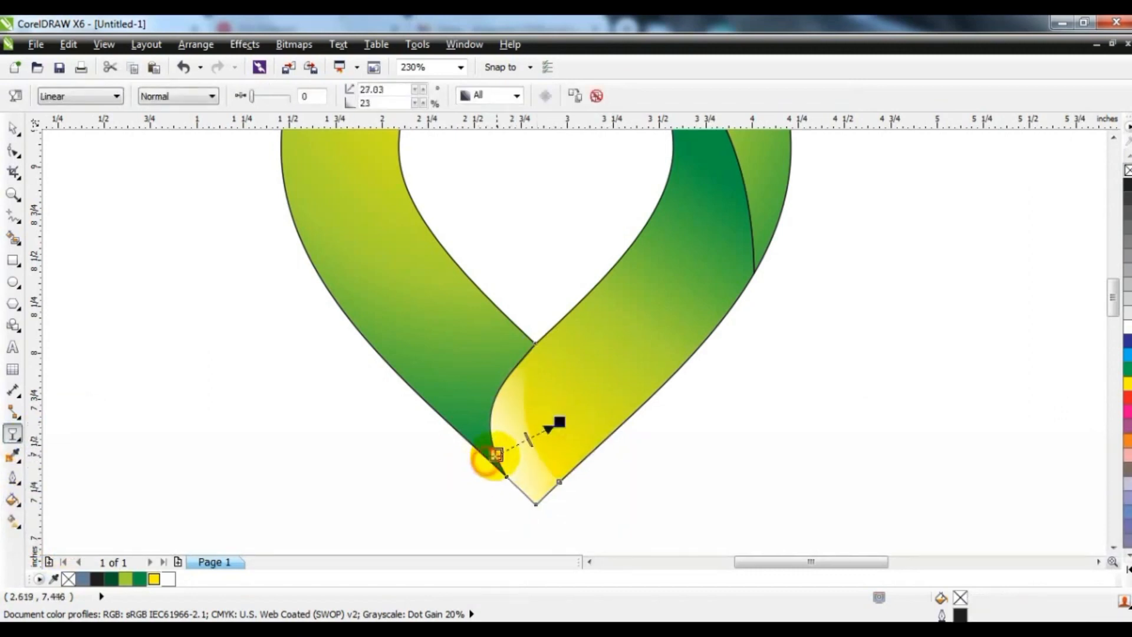
pyautogui.click(13, 128)
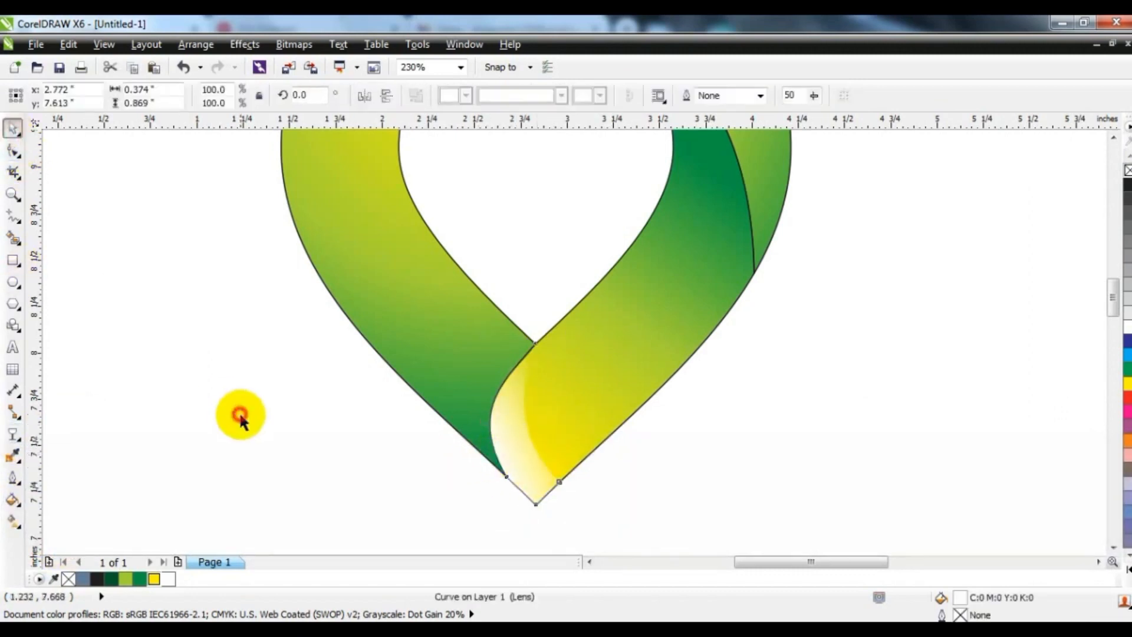
pyautogui.click(240, 412)
pyautogui.press('F3')
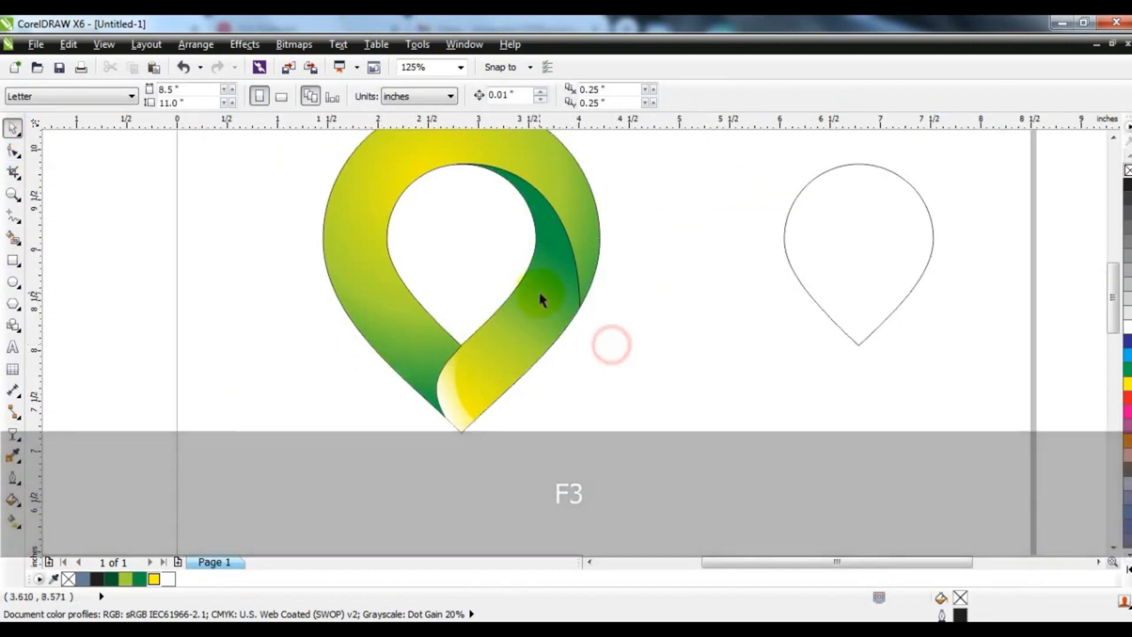
pyautogui.click(538, 291)
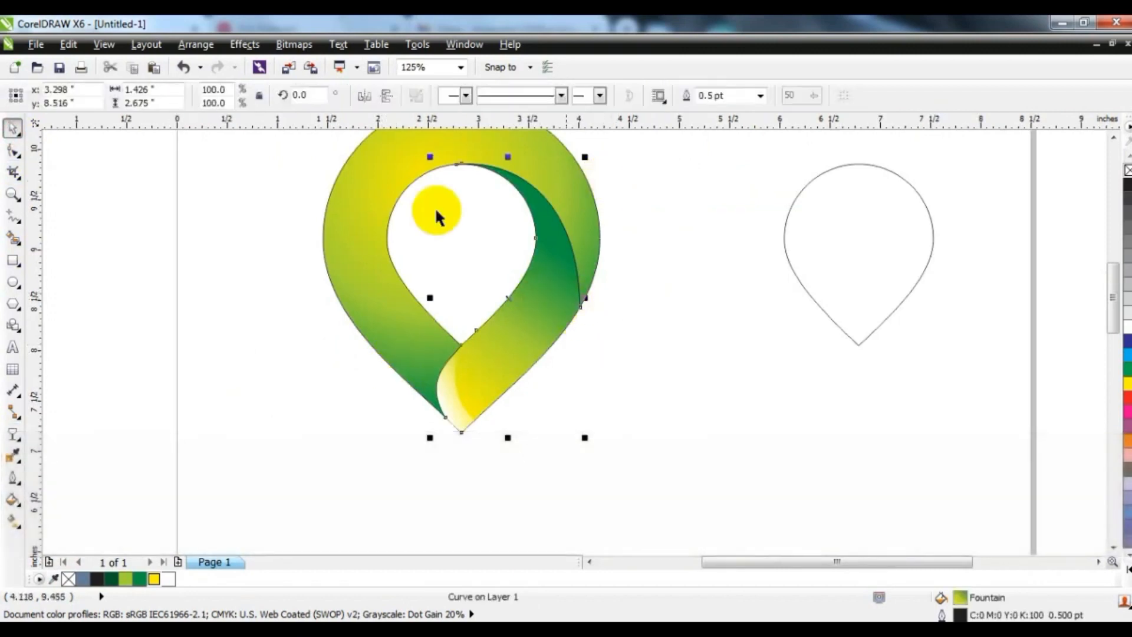
pyautogui.click(12, 194)
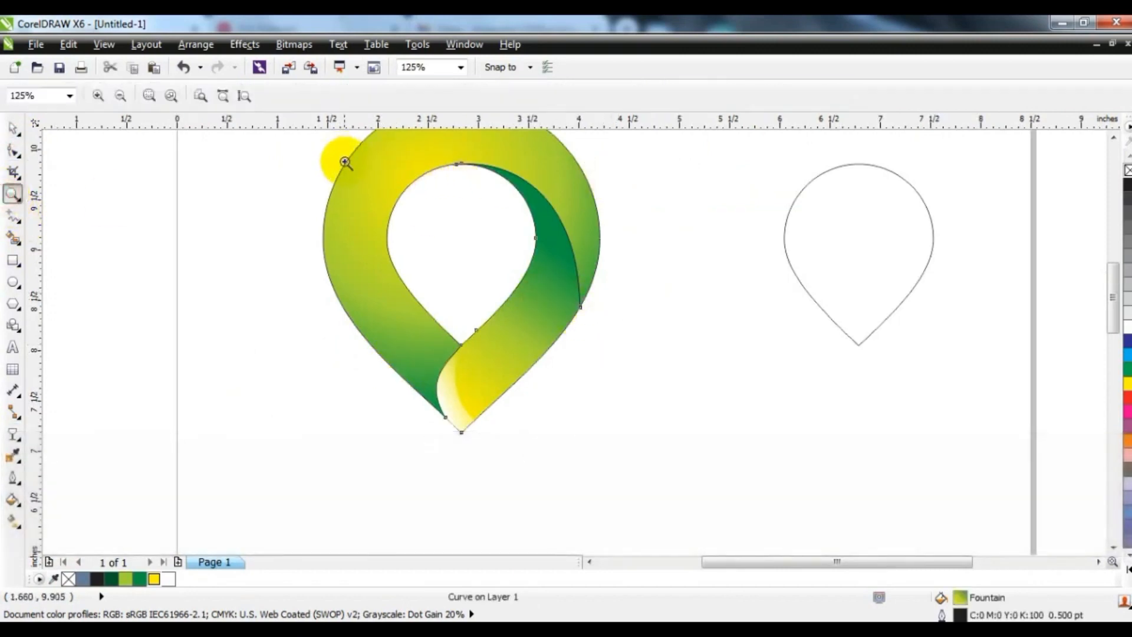
pyautogui.moveTo(314, 234); pyautogui.dragTo(635, 460)
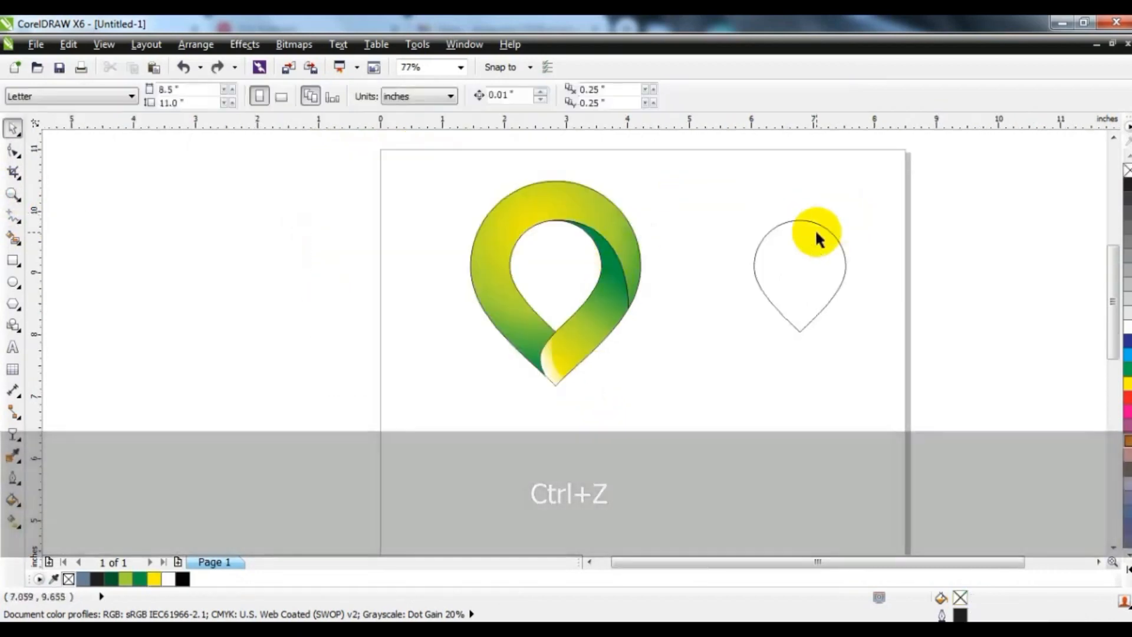
# Step: Place the spare pin outline inside the hole at 70.7% scale with a linear gradient from green C88 M15 Y100 K4 through lime to yellow below its tip
pyautogui.moveTo(816, 239); pyautogui.dragTo(595, 230)
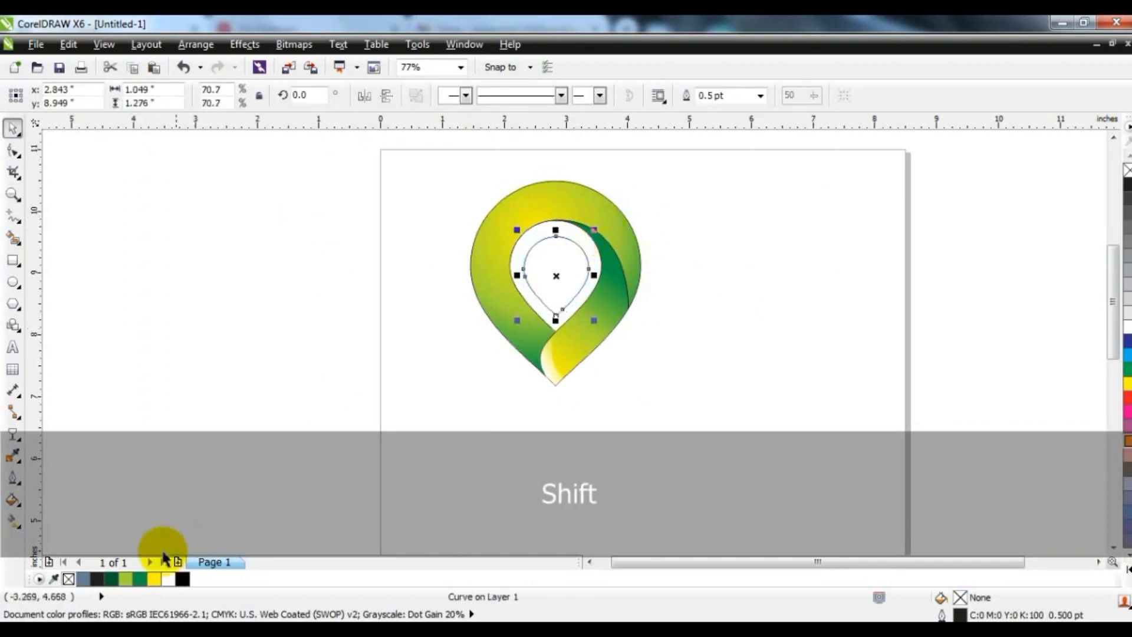
pyautogui.click(140, 578)
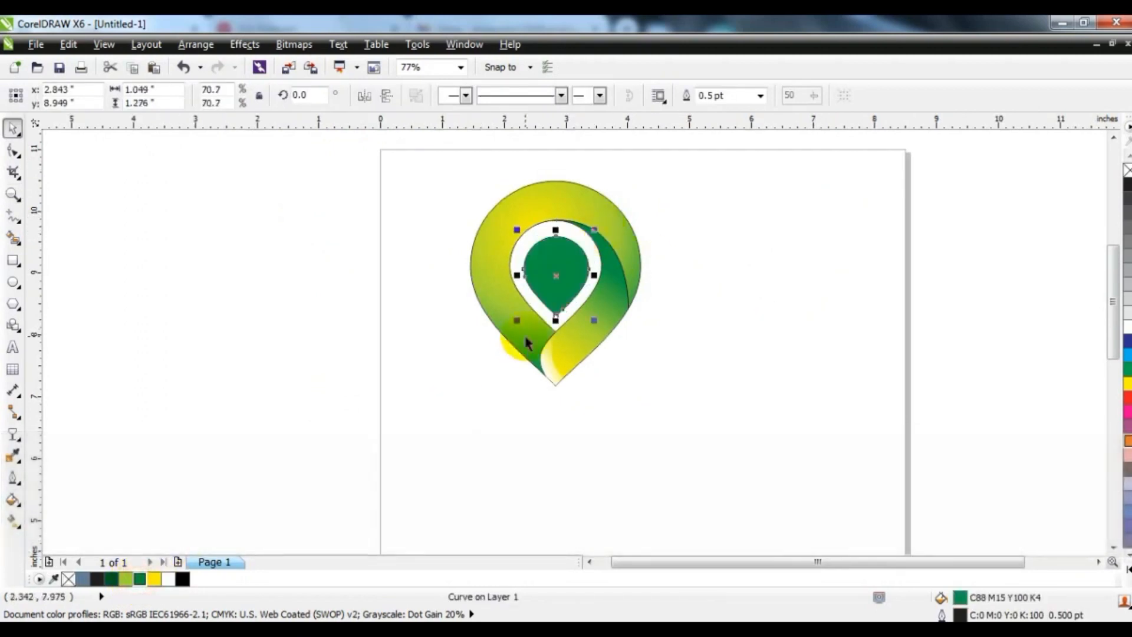
pyautogui.click(12, 499)
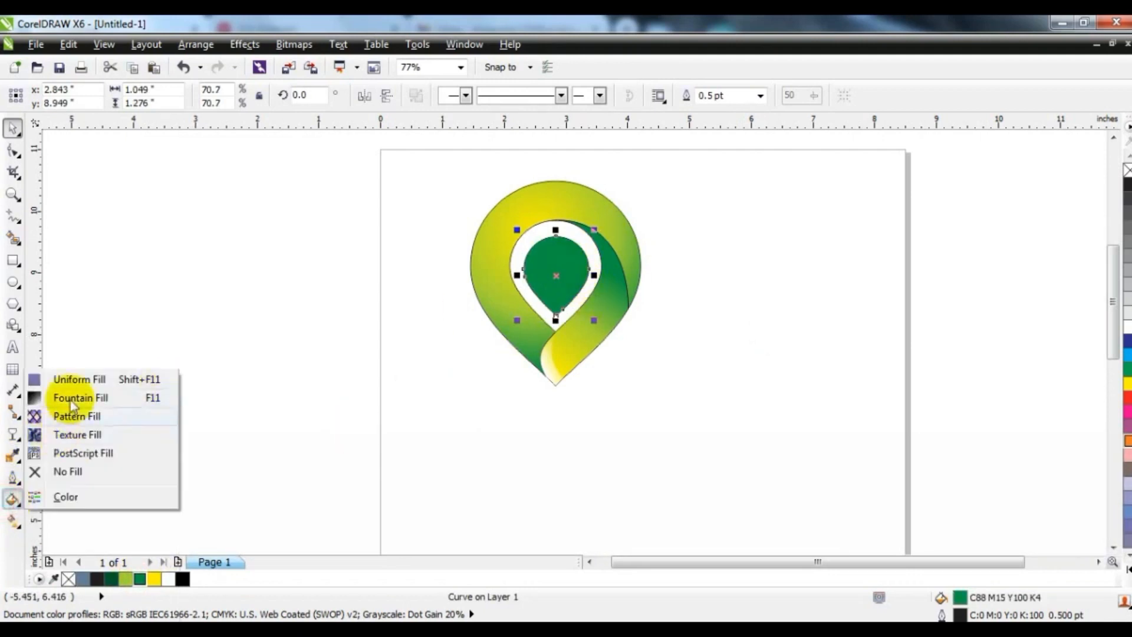
pyautogui.click(13, 521)
pyautogui.click(83, 518)
pyautogui.moveTo(556, 236); pyautogui.dragTo(556, 314)
pyautogui.moveTo(126, 582); pyautogui.dragTo(86, 584)
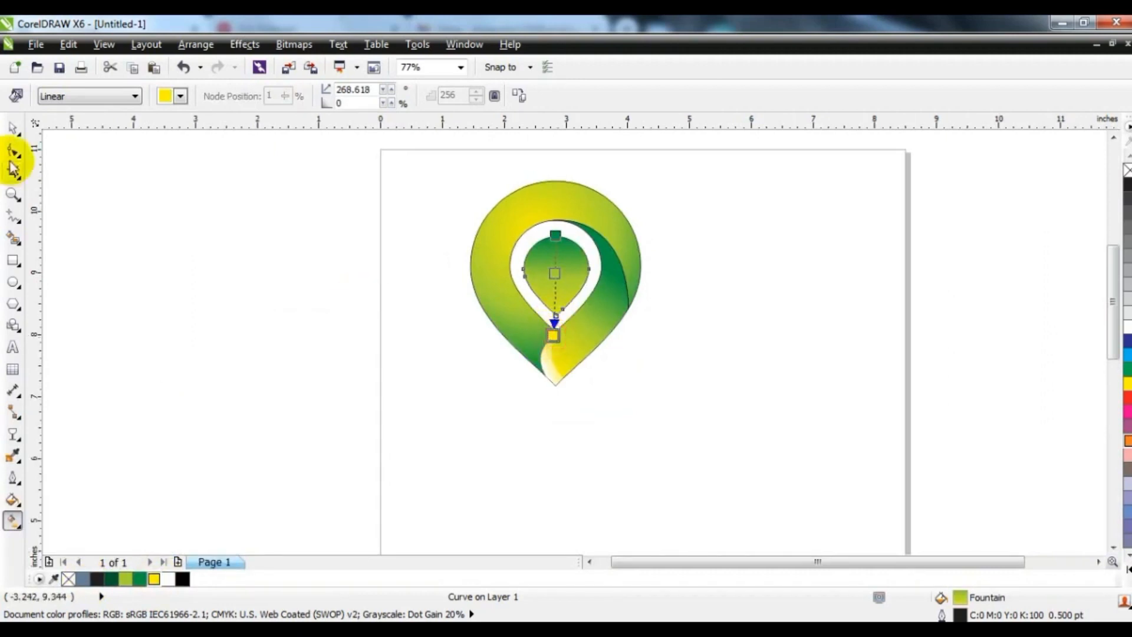
pyautogui.click(13, 127)
pyautogui.click(239, 349)
# Step: Remove the outline from the small gradient pin inside the hole
pyautogui.click(560, 286)
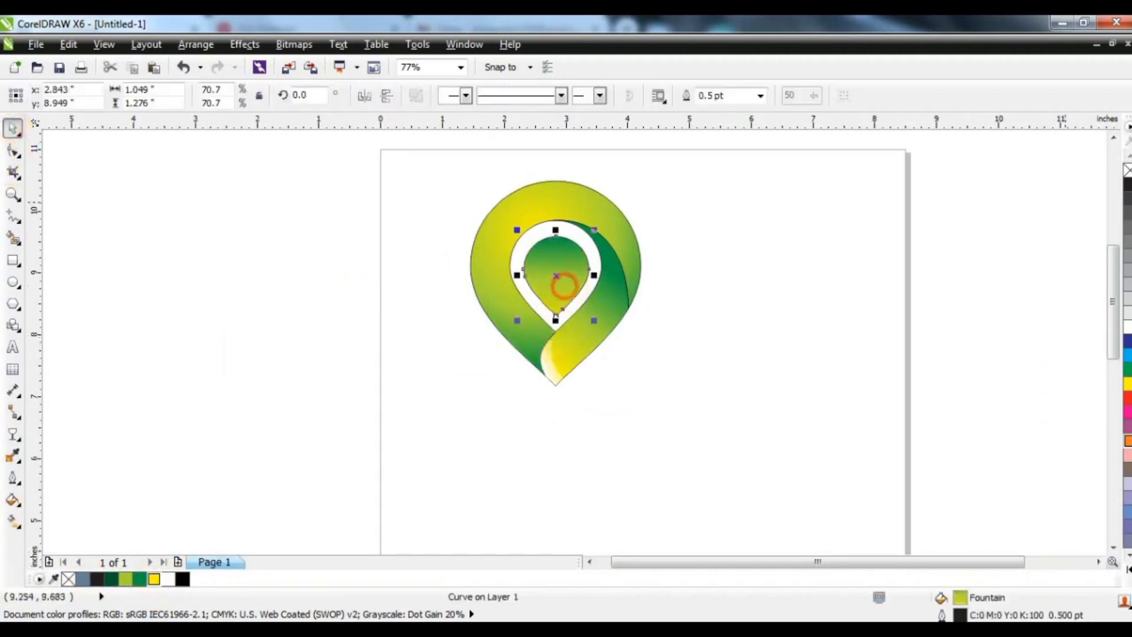
pyautogui.rightClick(1126, 170)
pyautogui.click(803, 299)
pyautogui.click(554, 283)
pyautogui.click(753, 248)
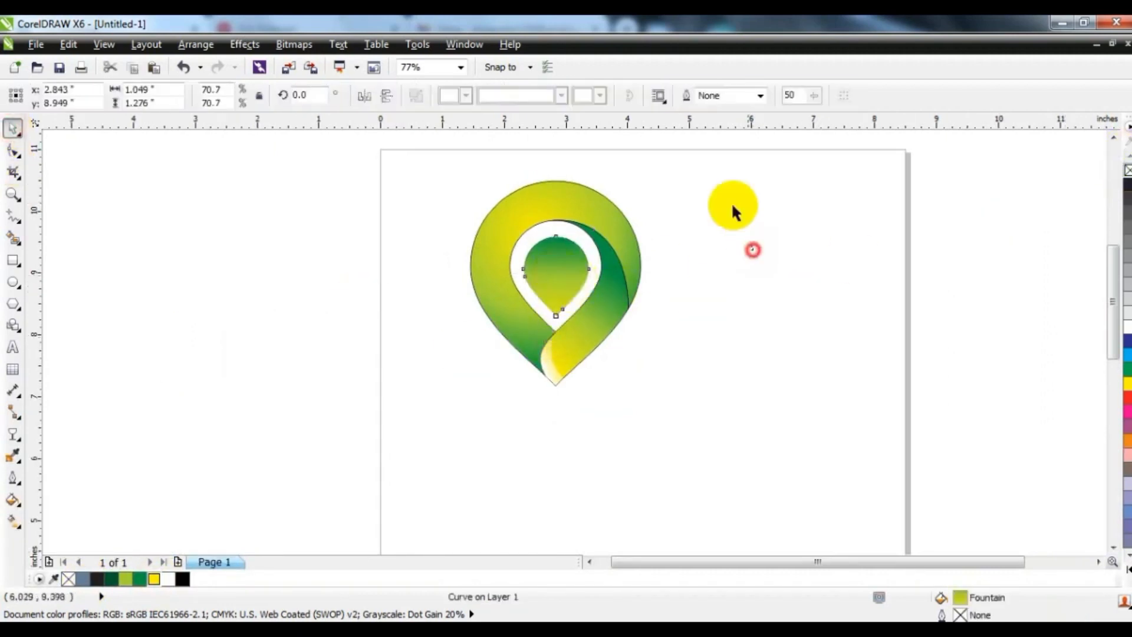
# Step: Remove the outlines from all the logo pieces and group them into one object
pyautogui.moveTo(710, 160); pyautogui.dragTo(404, 407)
pyautogui.rightClick(1123, 168)
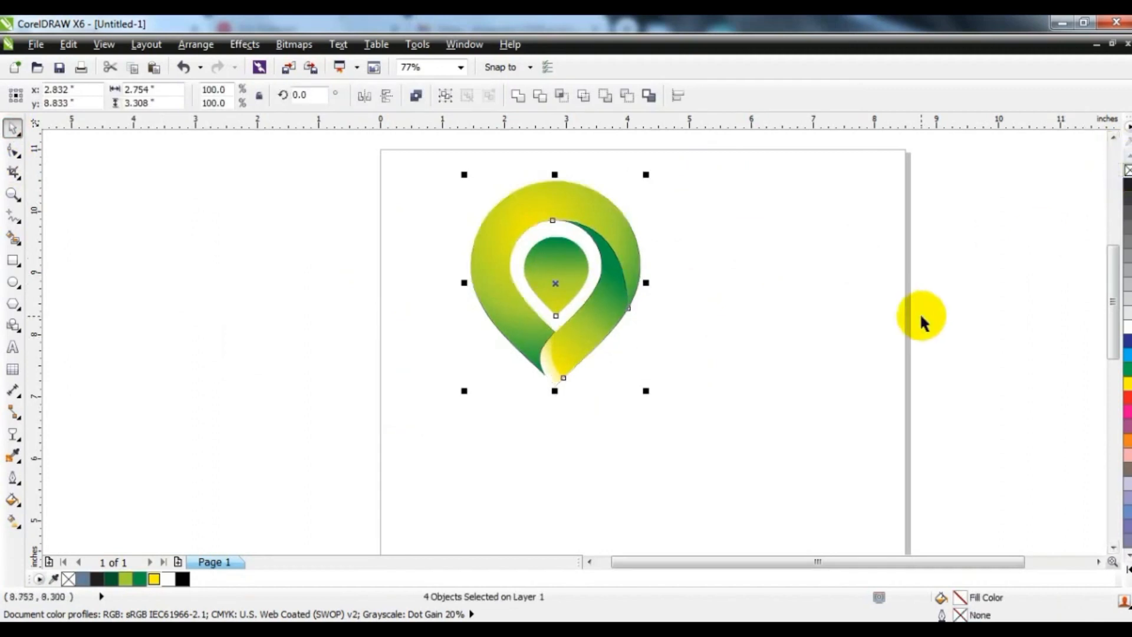
pyautogui.hotkey('ctrl', 'g')
pyautogui.click(779, 331)
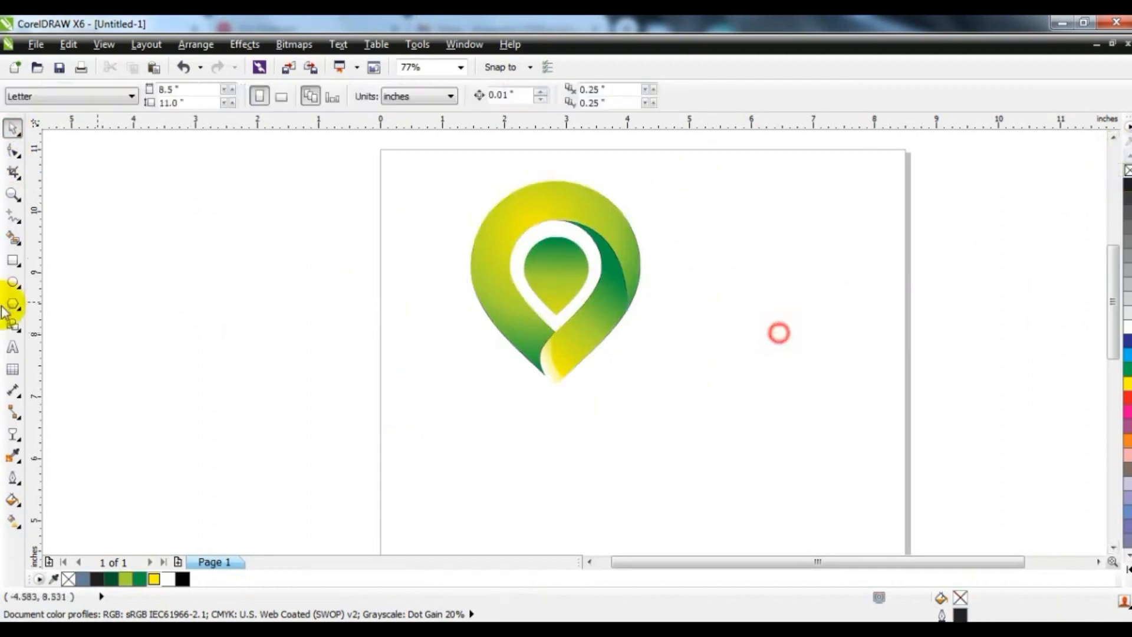
# Step: Draw a rectangle about 9.19 by 6.22 inches over the logo, fill it black, and send it behind the logo as a background
pyautogui.click(8, 264)
pyautogui.moveTo(314, 147); pyautogui.dragTo(883, 531)
pyautogui.click(183, 578)
pyautogui.hotkey('shift', 'pagedown')
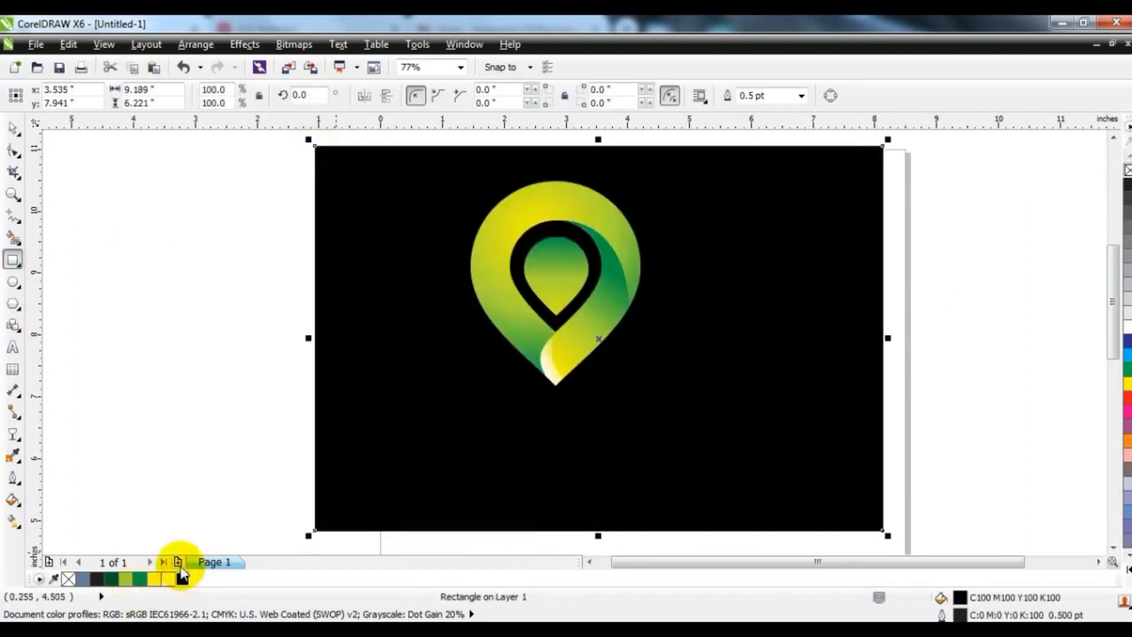
pyautogui.click(13, 129)
pyautogui.click(569, 348)
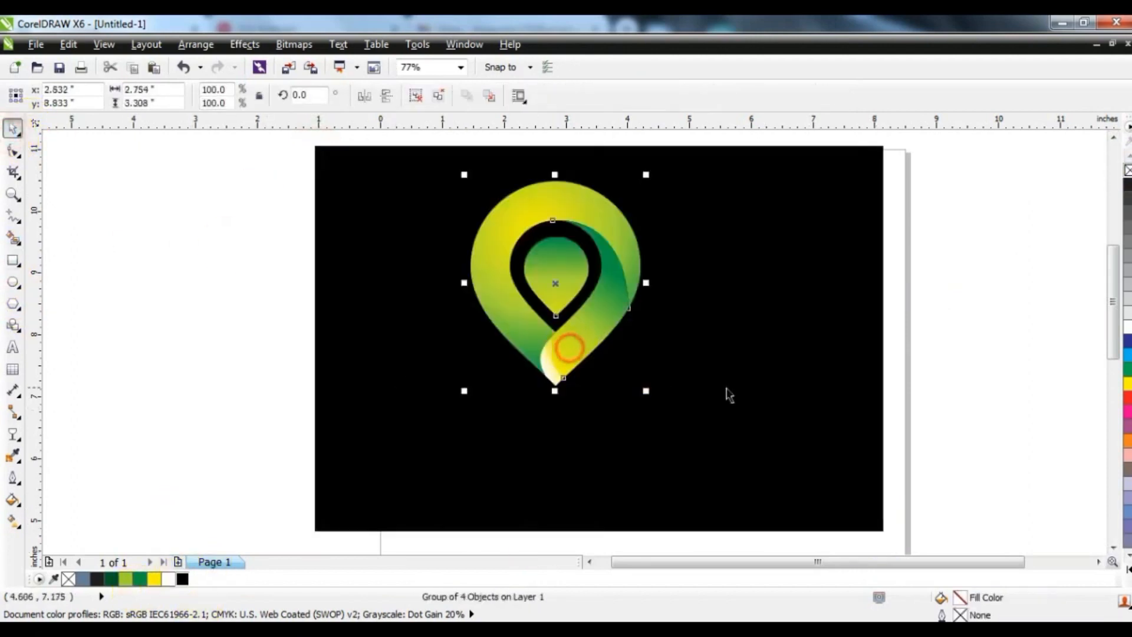
# Step: Centre the logo group horizontally on the black background rectangle
pyautogui.keyDown('shift'); pyautogui.click(729, 394); pyautogui.keyUp('shift')
pyautogui.press('c')
pyautogui.scroll(1, 692, 399)
pyautogui.click(628, 292)
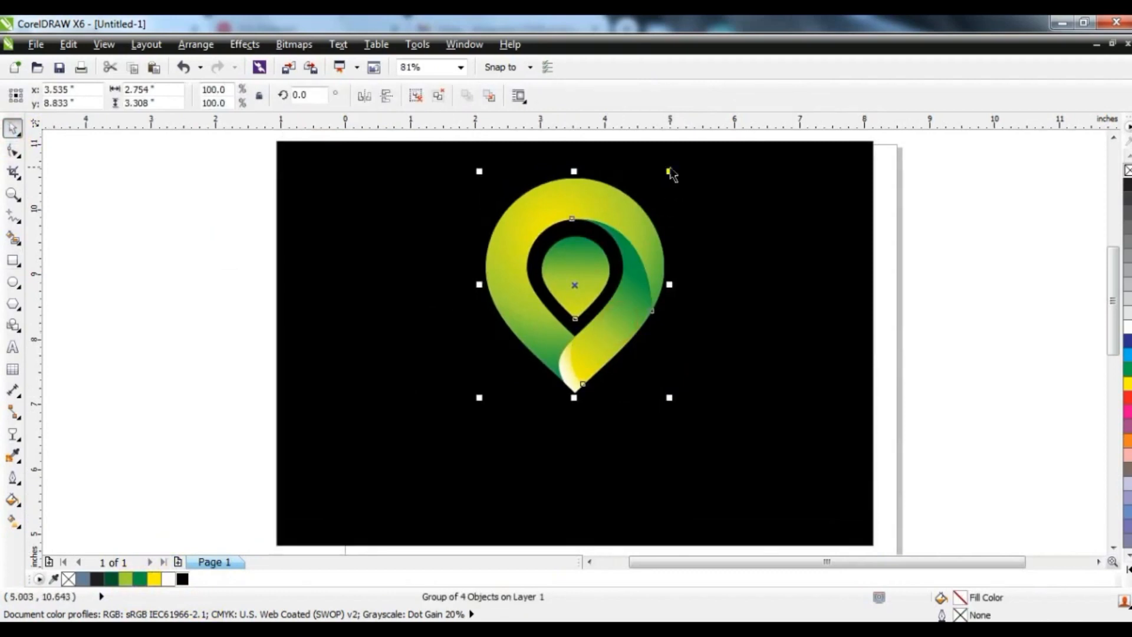
# Step: Scale the logo group down to 79.8% and raise it toward the upper edge of the black background
pyautogui.moveTo(668, 170); pyautogui.dragTo(651, 193)
pyautogui.moveTo(592, 232); pyautogui.dragTo(592, 213)
pyautogui.click(925, 317)
# Step: Make a copy of the green pin rotated to 270° and place it to the lower right so the two tips nearly meet
pyautogui.click(607, 213)
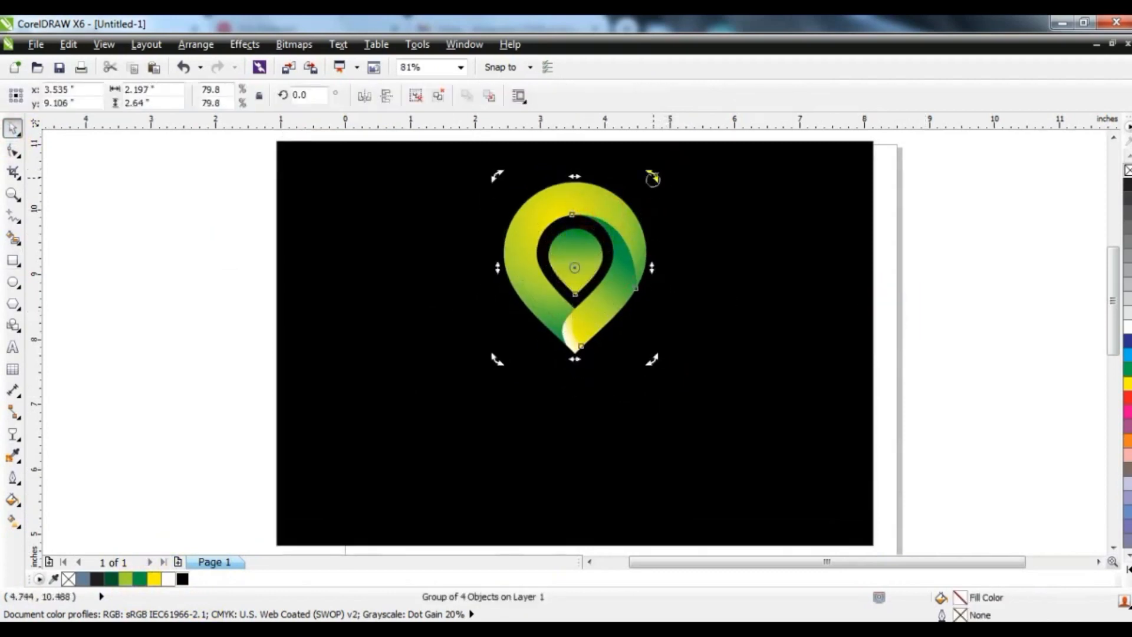
pyautogui.moveTo(653, 178); pyautogui.dragTo(638, 312)
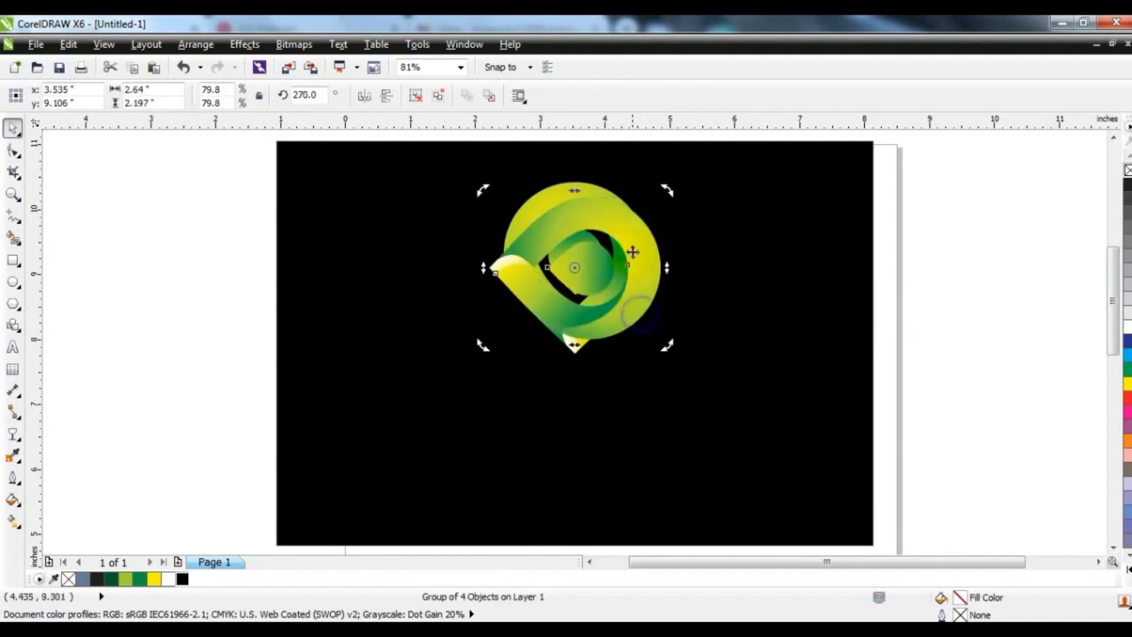
pyautogui.moveTo(633, 252); pyautogui.dragTo(730, 348)
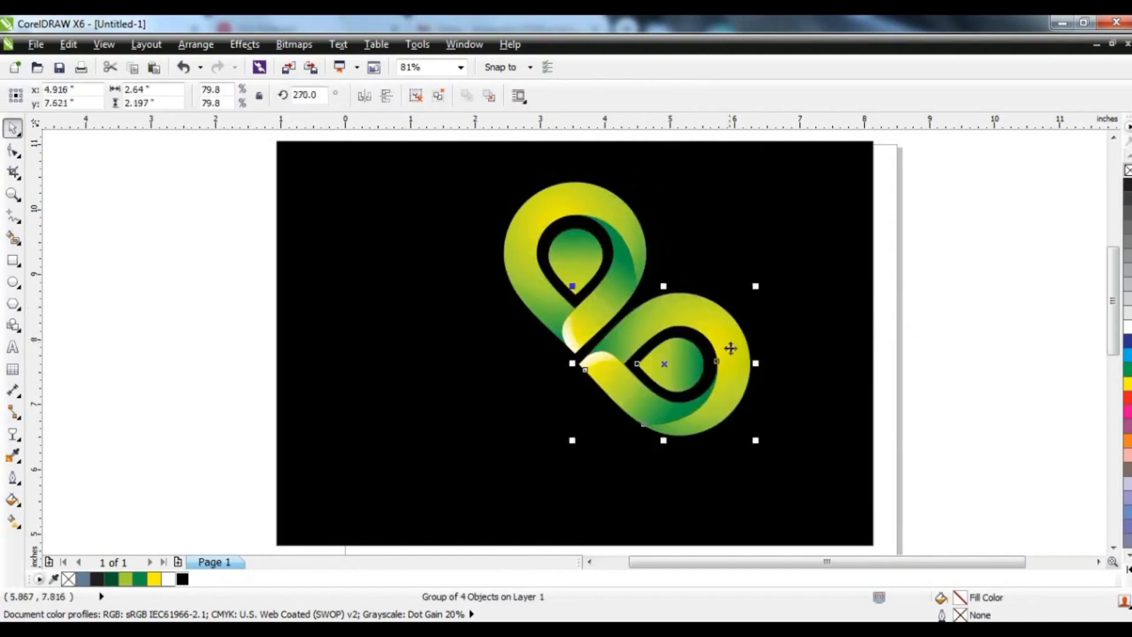
# Step: Ungroup the rotated pin copy and recolour its outer loop's radial gradient from red through orange to yellow
pyautogui.click(416, 96)
pyautogui.click(144, 292)
pyautogui.click(711, 416)
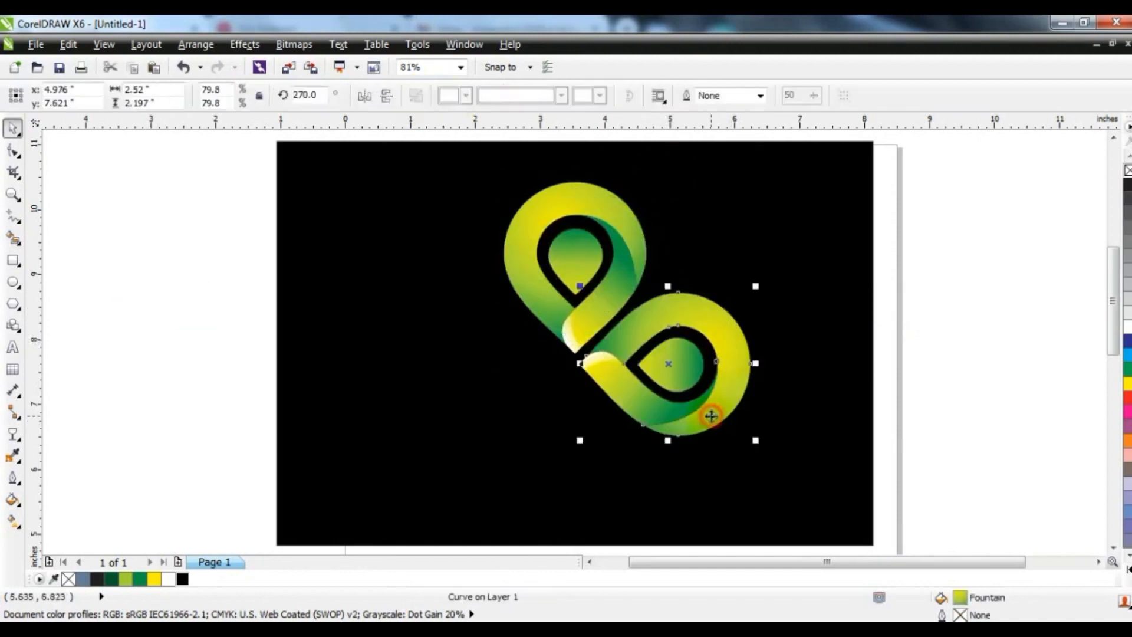
pyautogui.press('g')
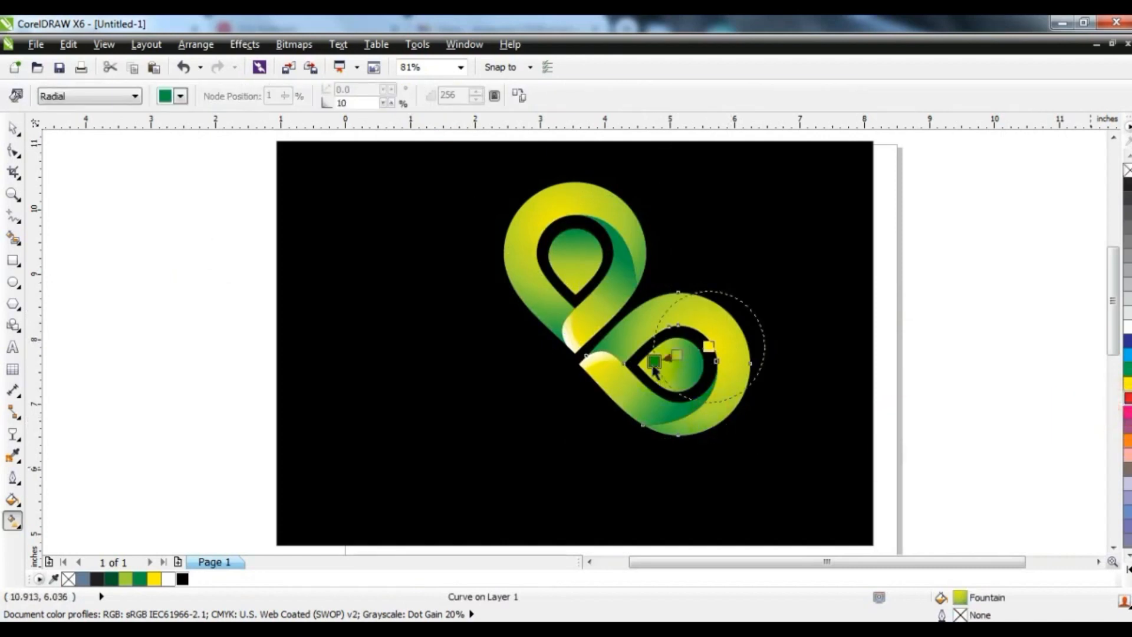
pyautogui.moveTo(1127, 441); pyautogui.dragTo(696, 365)
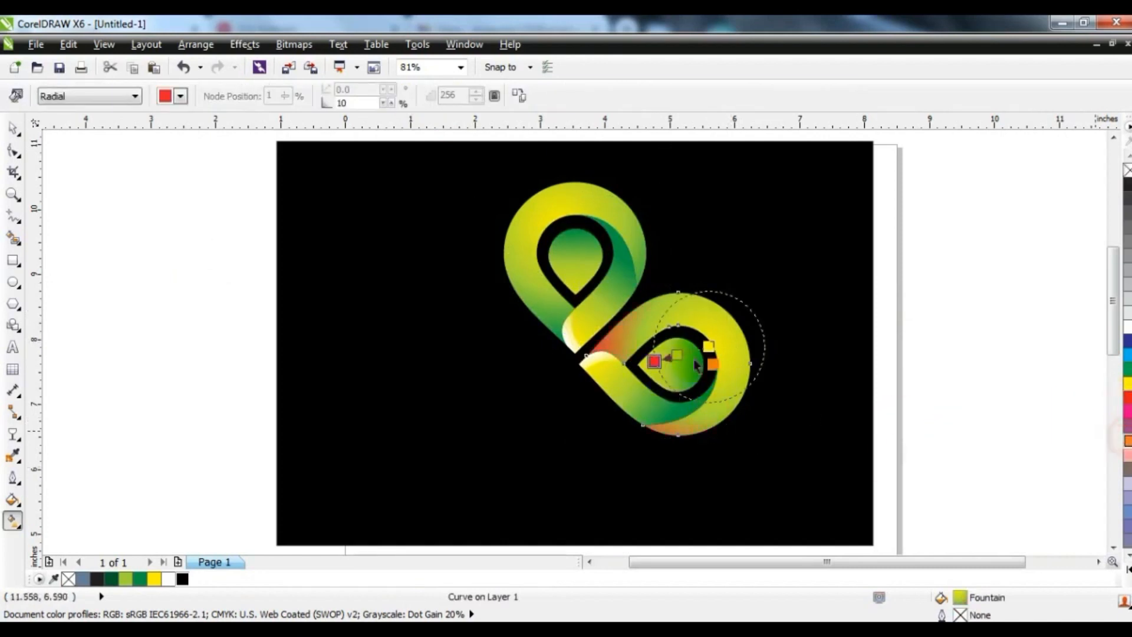
# Step: Recolour the linear gradients of the copy's folded strip and inner drop from red through orange to yellow
pyautogui.click(602, 363)
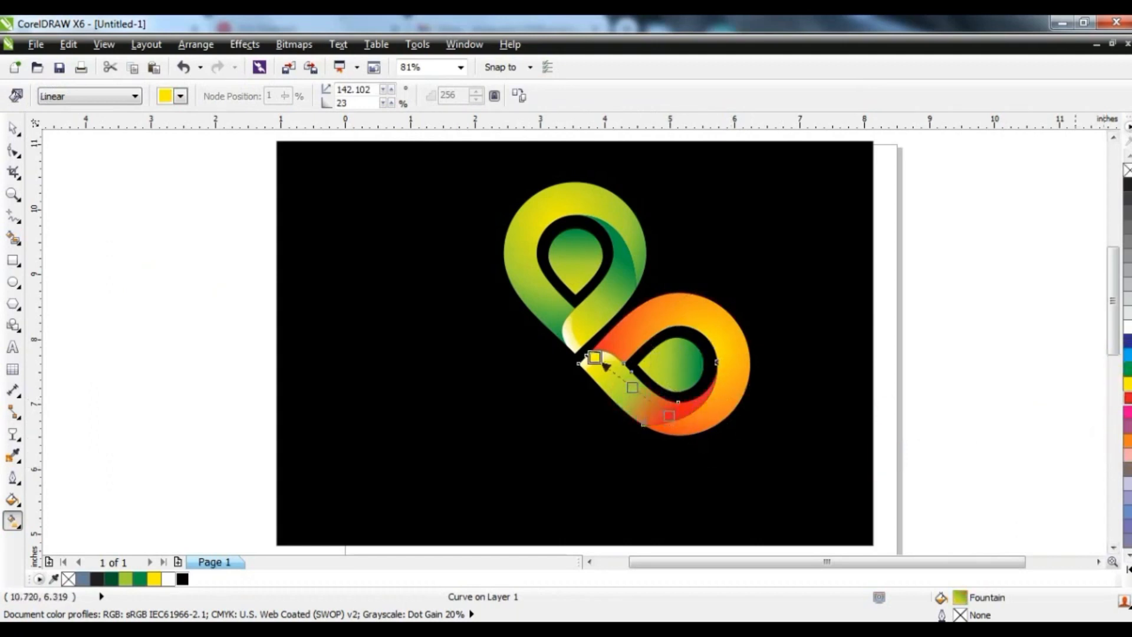
pyautogui.moveTo(1127, 441); pyautogui.dragTo(632, 388)
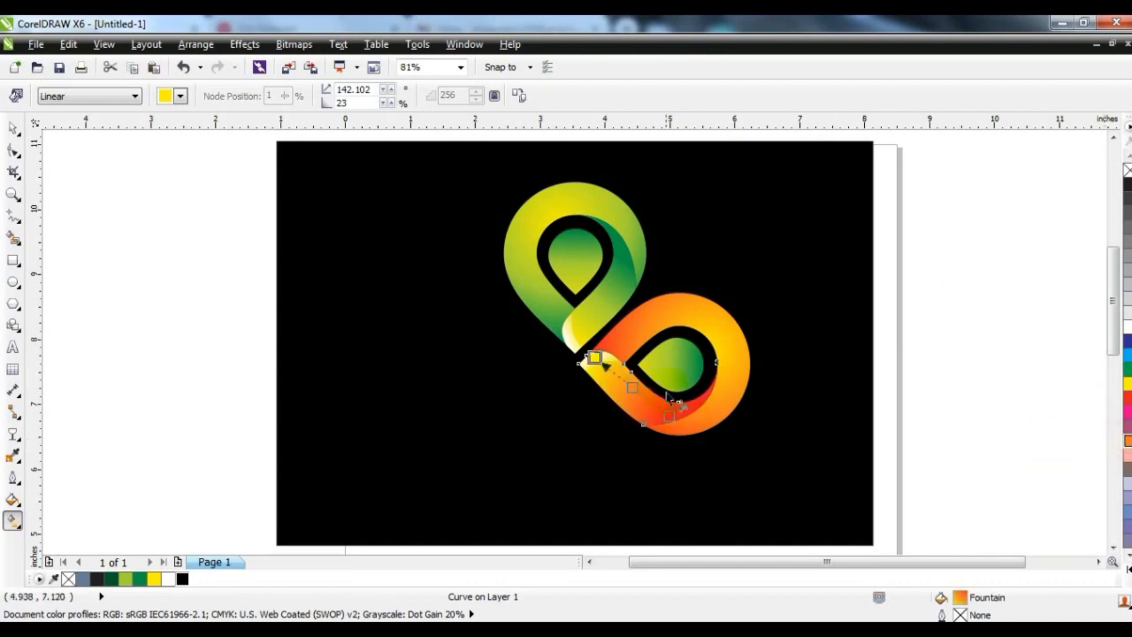
pyautogui.click(671, 381)
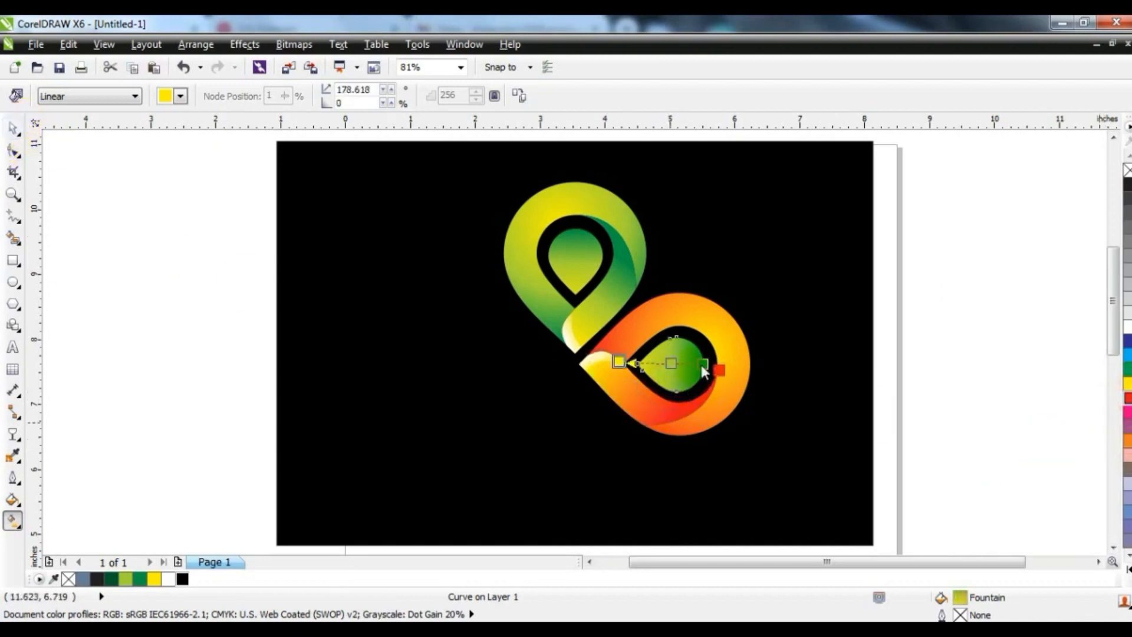
pyautogui.moveTo(1128, 441); pyautogui.dragTo(671, 363)
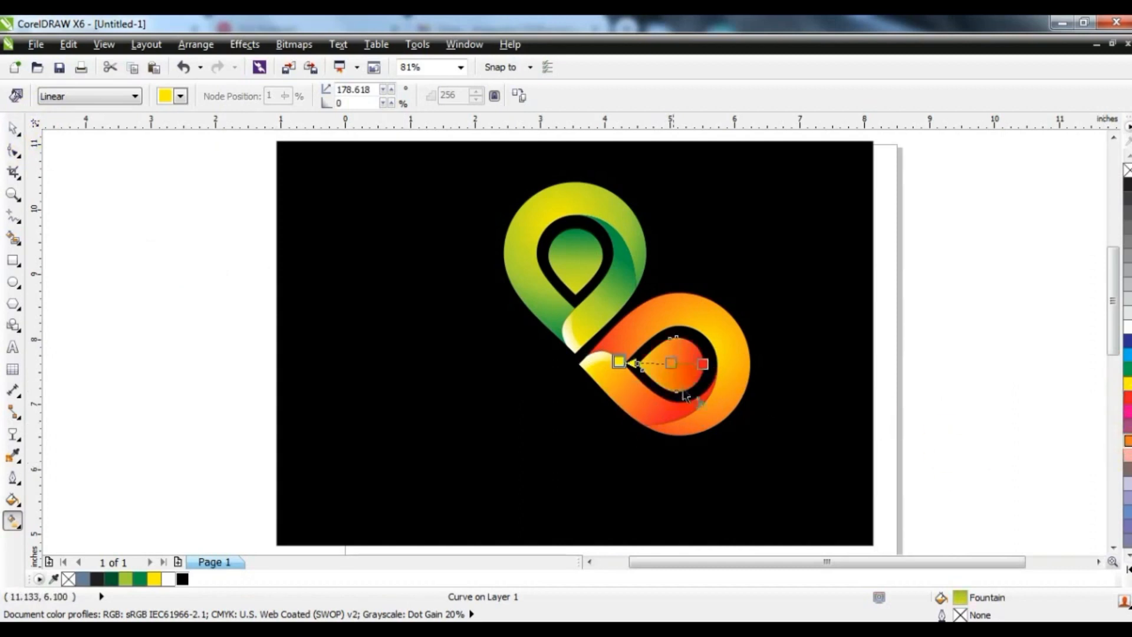
# Step: Select all four pieces of the recoloured orange pin and group them
pyautogui.click(13, 129)
pyautogui.click(887, 318)
pyautogui.moveTo(948, 273); pyautogui.dragTo(576, 468)
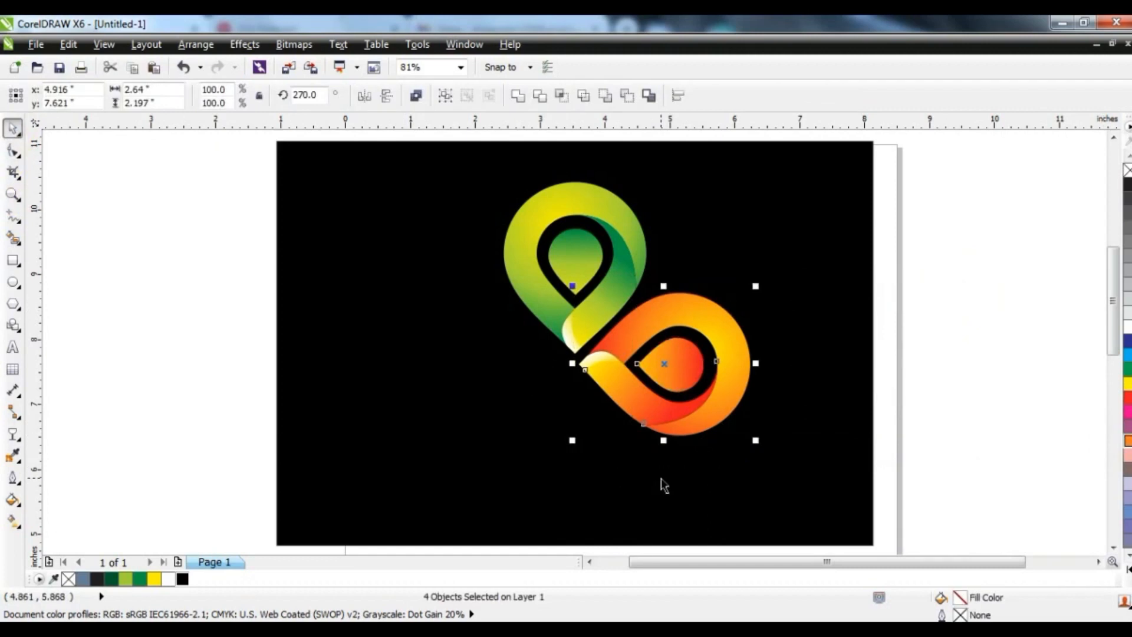
pyautogui.hotkey('ctrl', 'g')
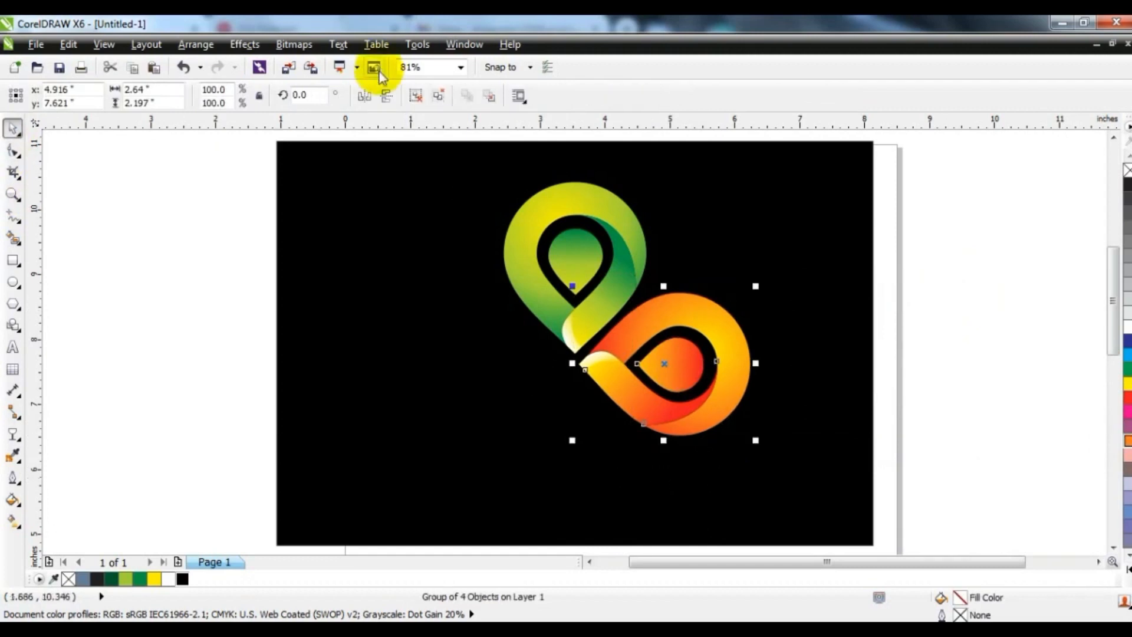
# Step: Create a horizontally mirrored copy of the orange pin on the left, tip to tip with the original, and select both orange pins
pyautogui.click(364, 95)
pyautogui.click(387, 95)
pyautogui.moveTo(663, 363); pyautogui.dragTo(480, 374)
pyautogui.keyDown('shift'); pyautogui.click(632, 401); pyautogui.keyUp('shift')
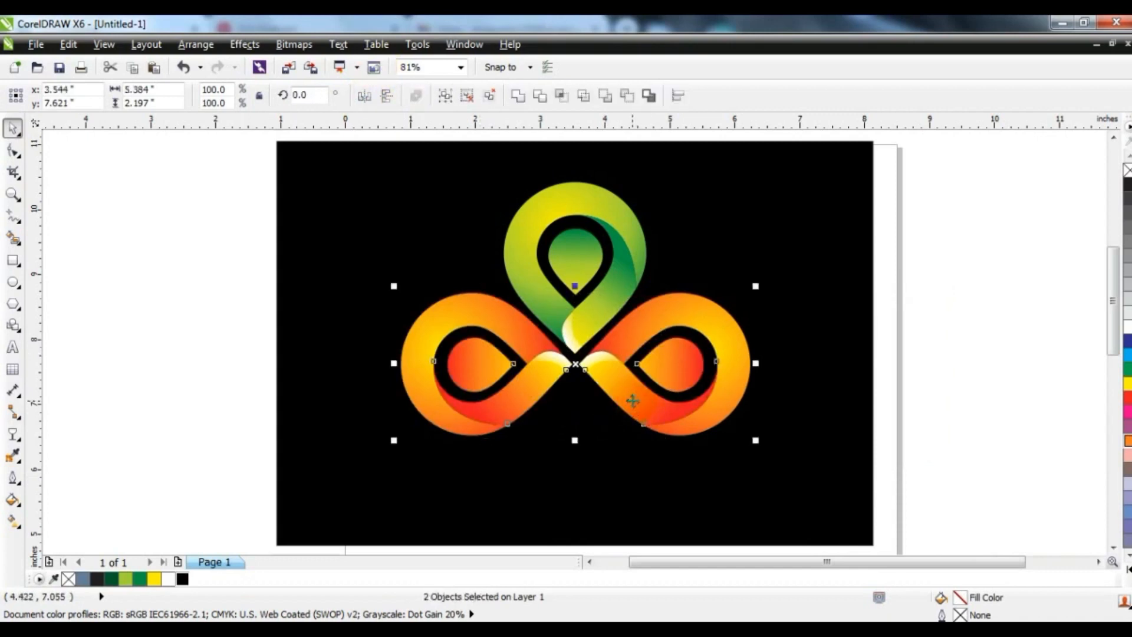
# Step: Group the two orange pins and centre the group horizontally on the black background
pyautogui.hotkey('ctrl', 'g')
pyautogui.keyDown('shift'); pyautogui.click(619, 432); pyautogui.keyUp('shift')
pyautogui.click(985, 410)
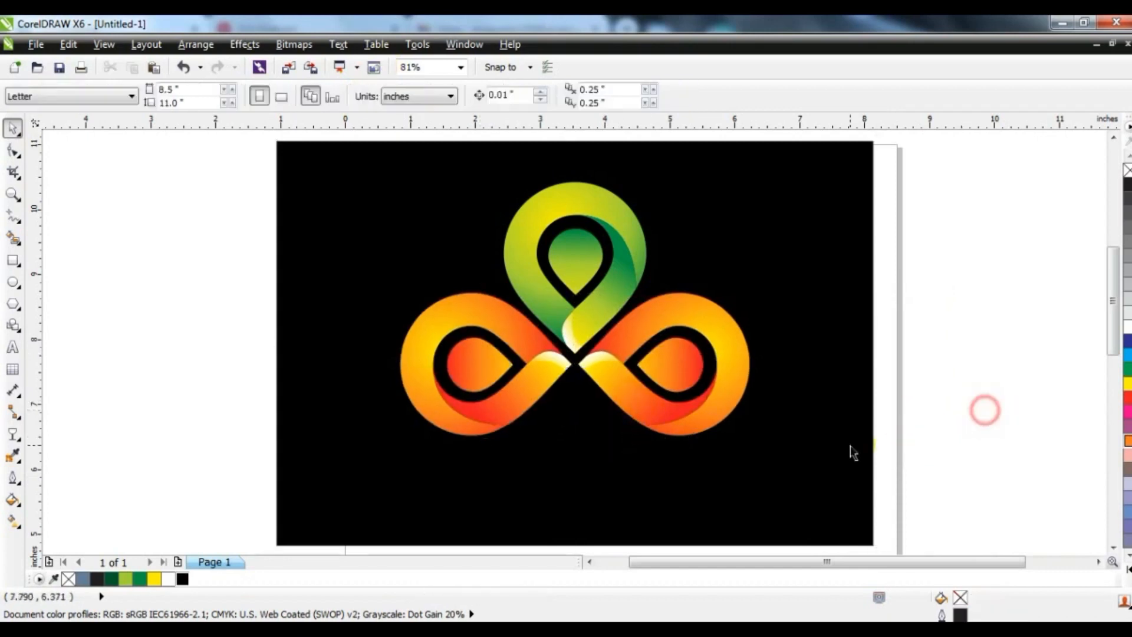
pyautogui.click(850, 448)
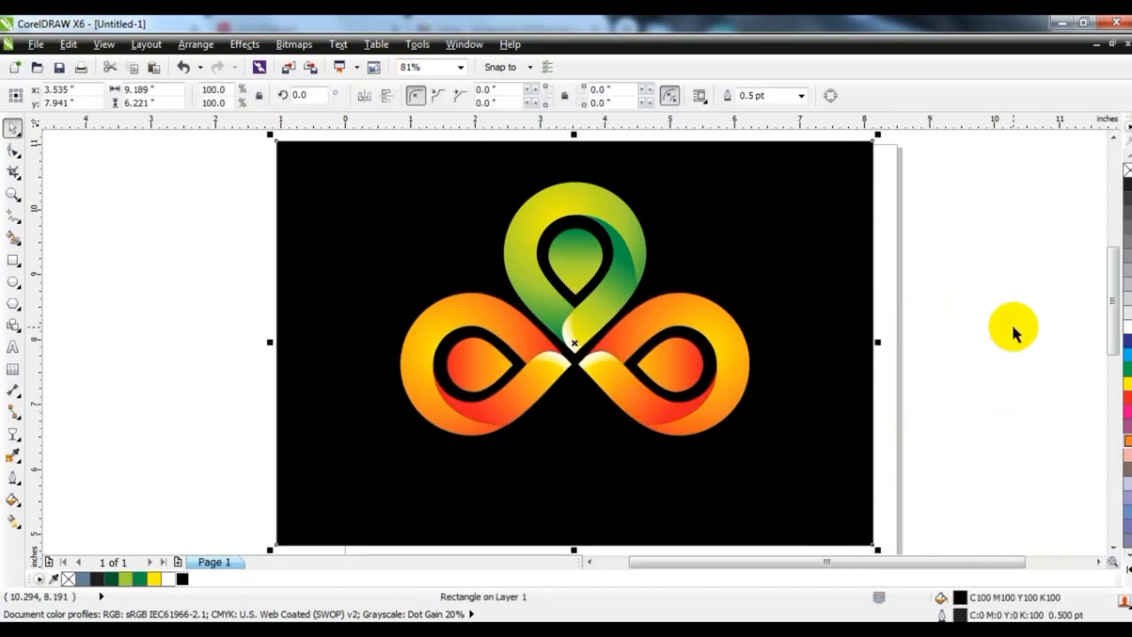
pyautogui.click(990, 340)
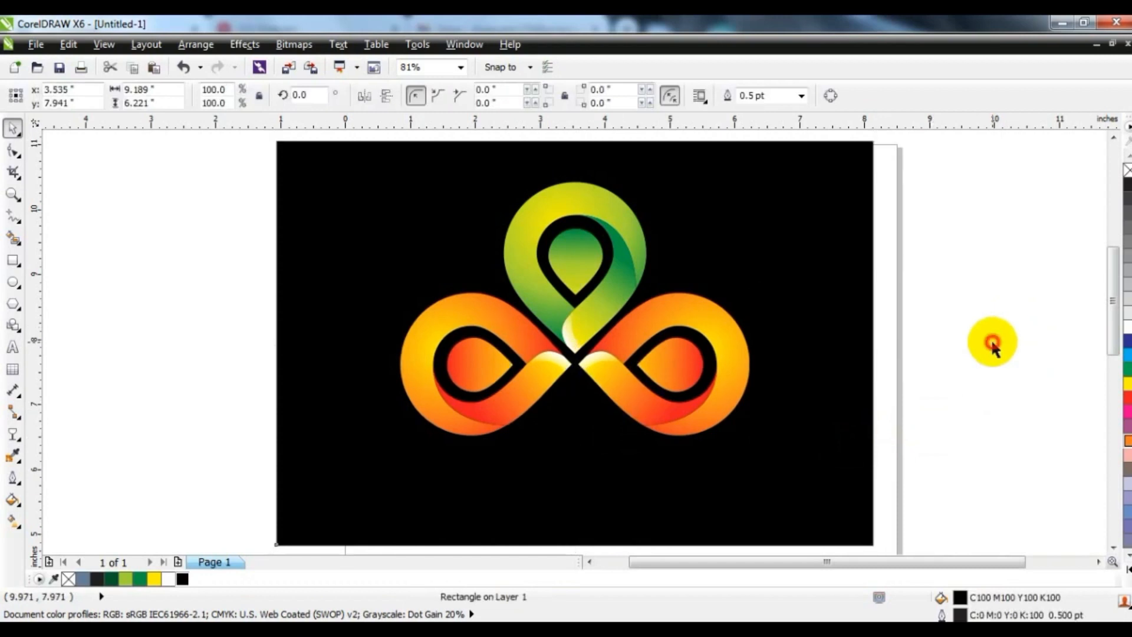
# Step: Ungroup the pair of orange pins and mirror the left pin vertically so its folded strip runs along the upper side
pyautogui.click(534, 398)
pyautogui.click(417, 93)
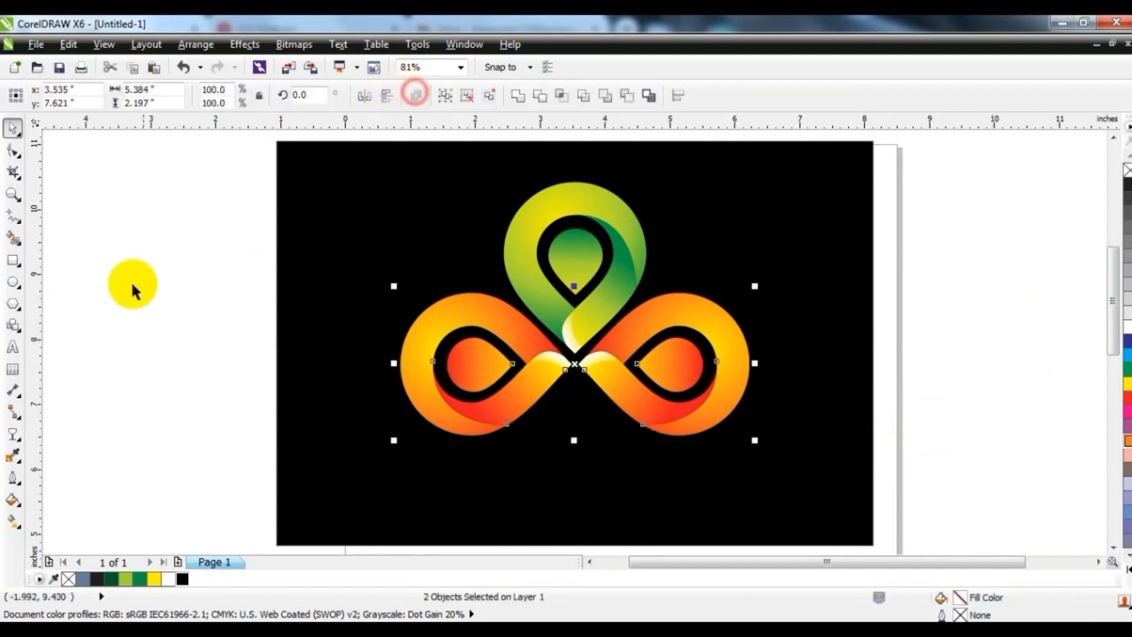
pyautogui.click(134, 284)
pyautogui.click(480, 411)
pyautogui.click(365, 96)
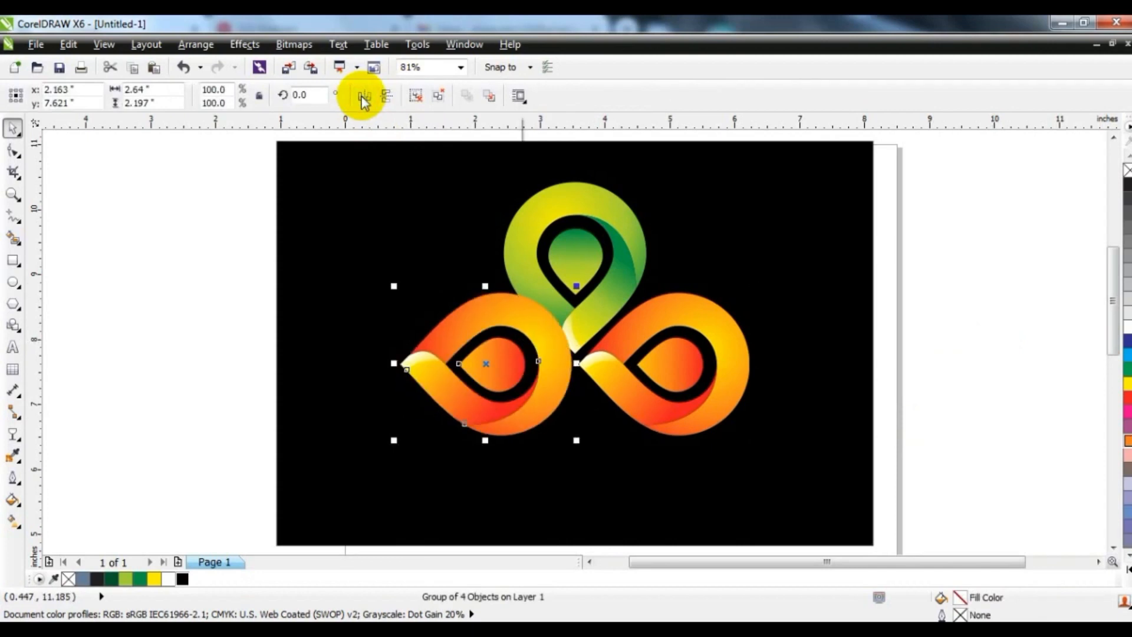
pyautogui.click(386, 97)
pyautogui.click(387, 97)
pyautogui.click(96, 298)
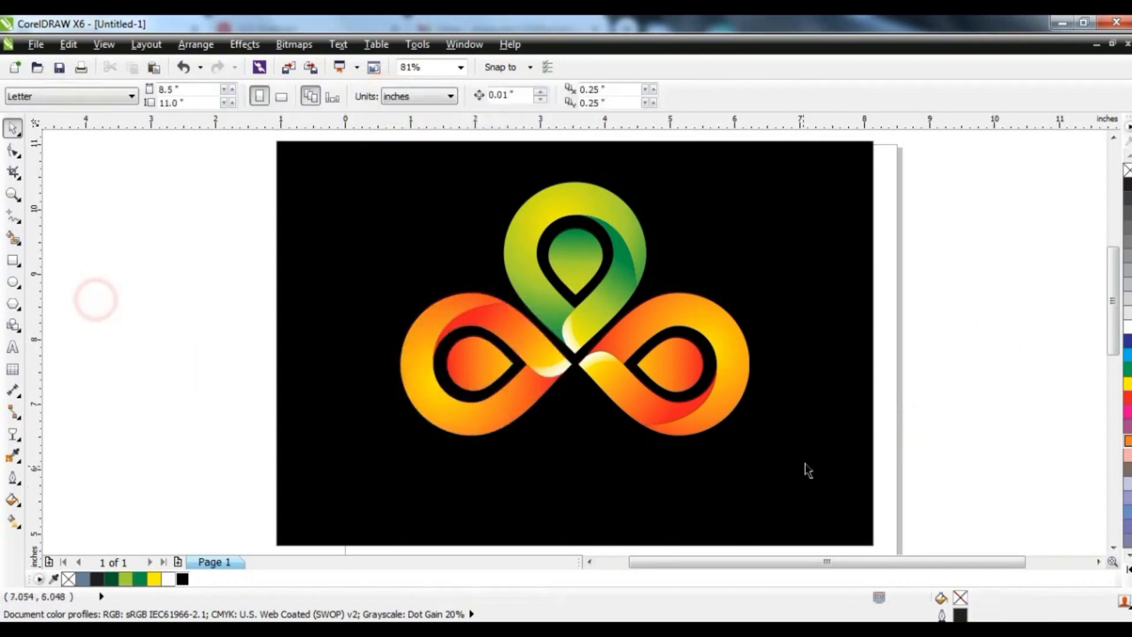
pyautogui.click(810, 459)
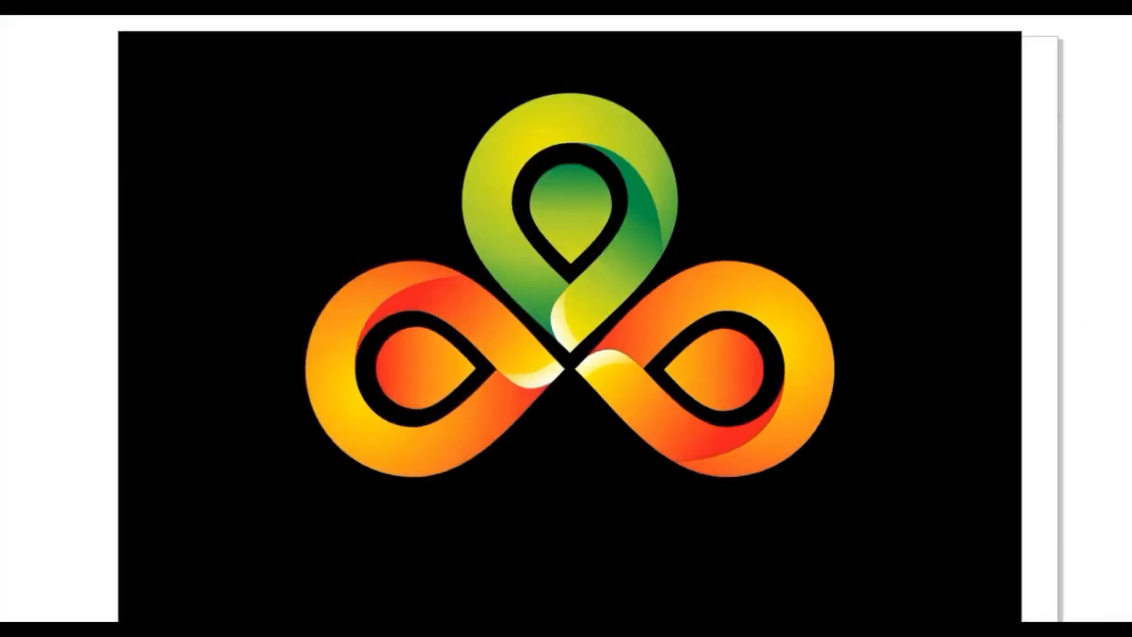